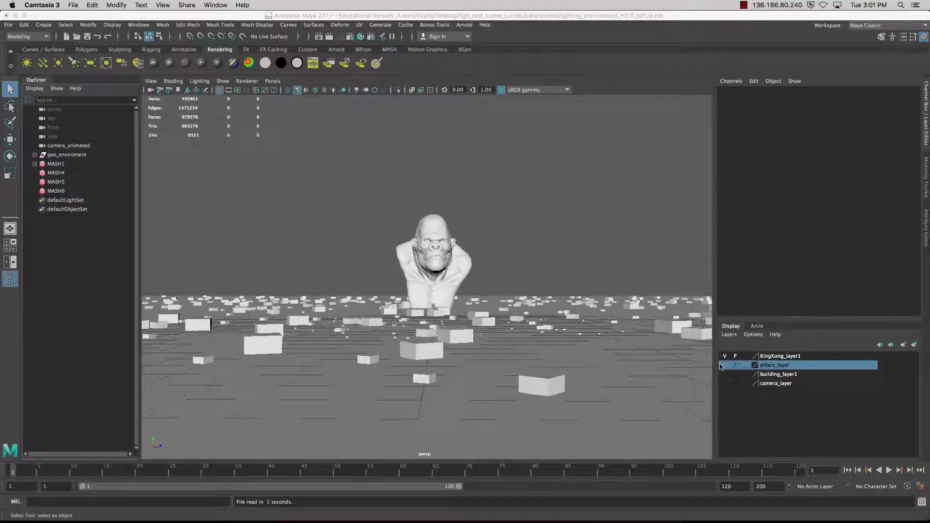
# - Make pillars_layer and building_layer1 visible around the gorilla bust
pyautogui.click(723, 365)
pyautogui.click(725, 374)
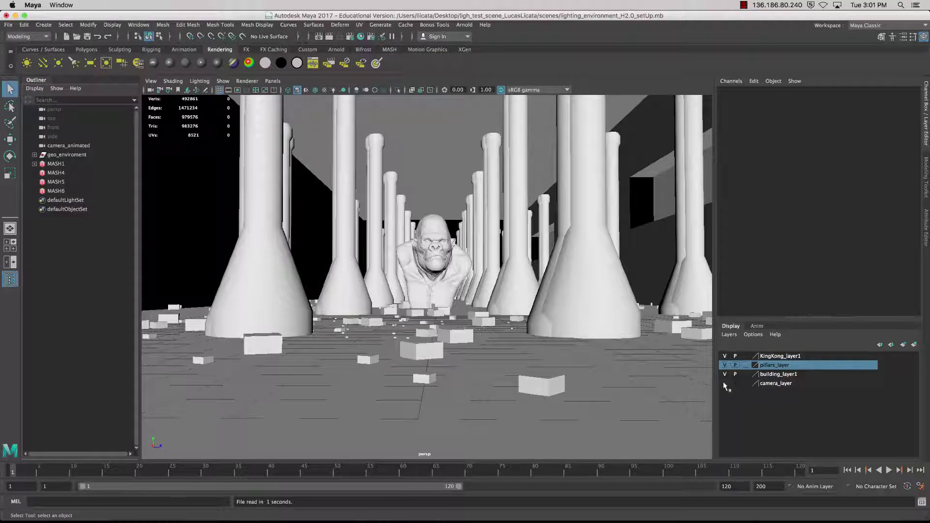
pyautogui.keyDown('alt'); pyautogui.moveTo(458, 295); pyautogui.dragTo(345, 284); pyautogui.keyUp('alt')
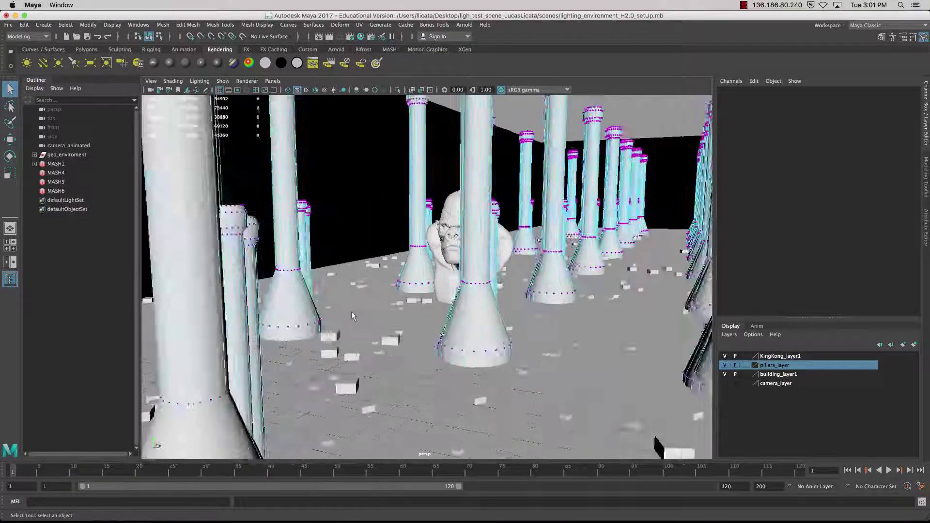
pyautogui.keyDown('alt'); pyautogui.moveTo(353, 316); pyautogui.dragTo(390, 301); pyautogui.keyUp('alt')
pyautogui.scroll(15, 391, 303)
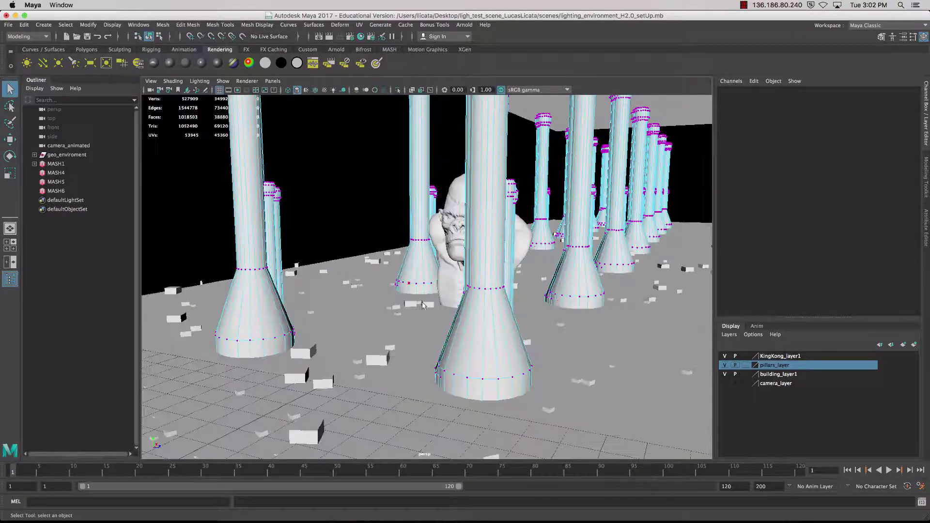
pyautogui.moveTo(391, 303)
pyautogui.keyDown('alt'); pyautogui.mouseDown(button='middle')
pyautogui.moveTo(376, 298)
pyautogui.moveTo(397, 301)
pyautogui.mouseUp(button='middle'); pyautogui.keyUp('alt')
pyautogui.keyDown('alt'); pyautogui.moveTo(397, 300); pyautogui.dragTo(469, 306); pyautogui.keyUp('alt')
pyautogui.keyDown('alt'); pyautogui.moveTo(469, 305); pyautogui.dragTo(400, 314, button='middle'); pyautogui.keyUp('alt')
pyautogui.keyDown('alt'); pyautogui.moveTo(399, 314); pyautogui.dragTo(432, 303); pyautogui.keyUp('alt')
# - Preview the animation through camera_animated up to frame 16, and return to the persp view
pyautogui.click(273, 81)
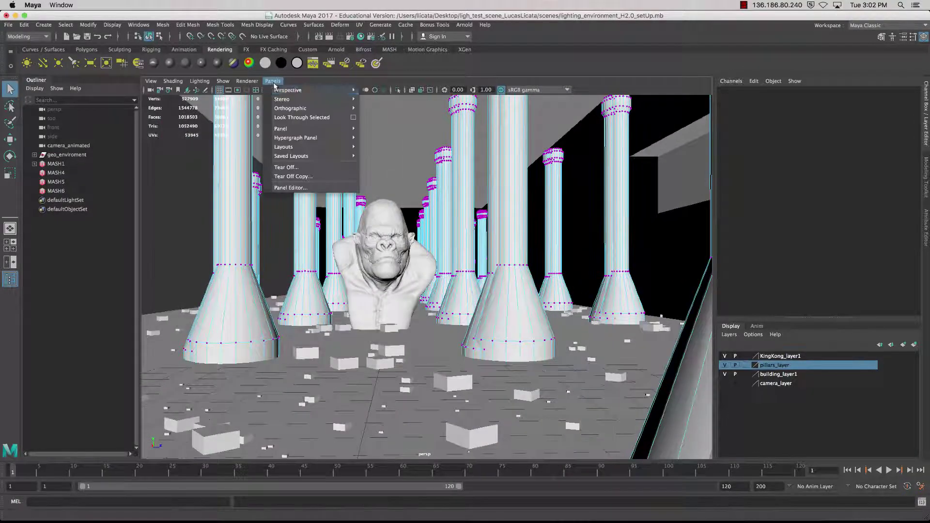
pyautogui.moveTo(297, 93)
pyautogui.click(391, 91)
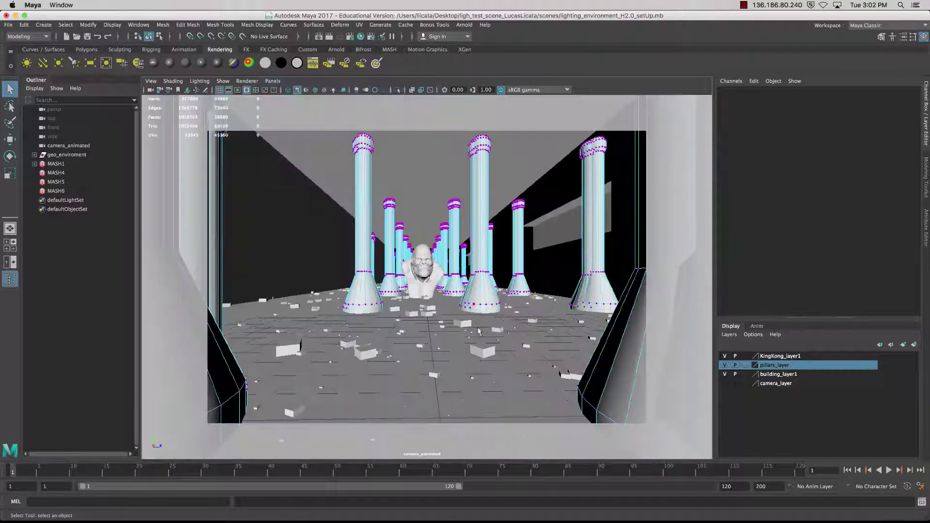
pyautogui.hotkey('alt', 'v')
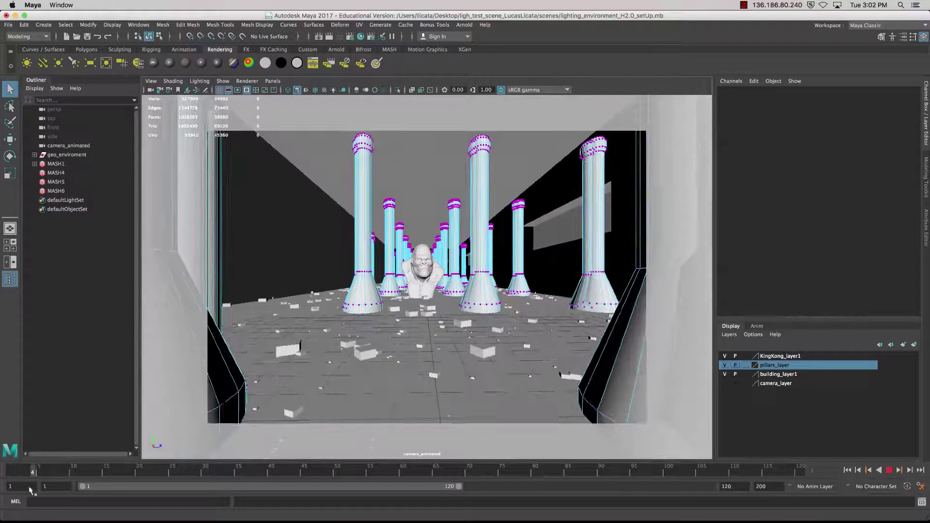
pyautogui.hotkey('alt', 'v')
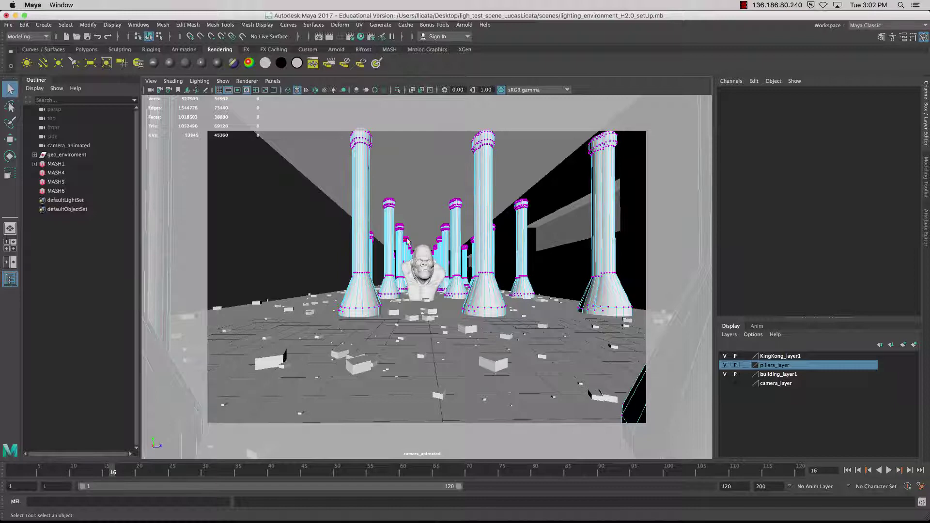
pyautogui.click(273, 81)
pyautogui.moveTo(323, 89)
pyautogui.click(406, 99)
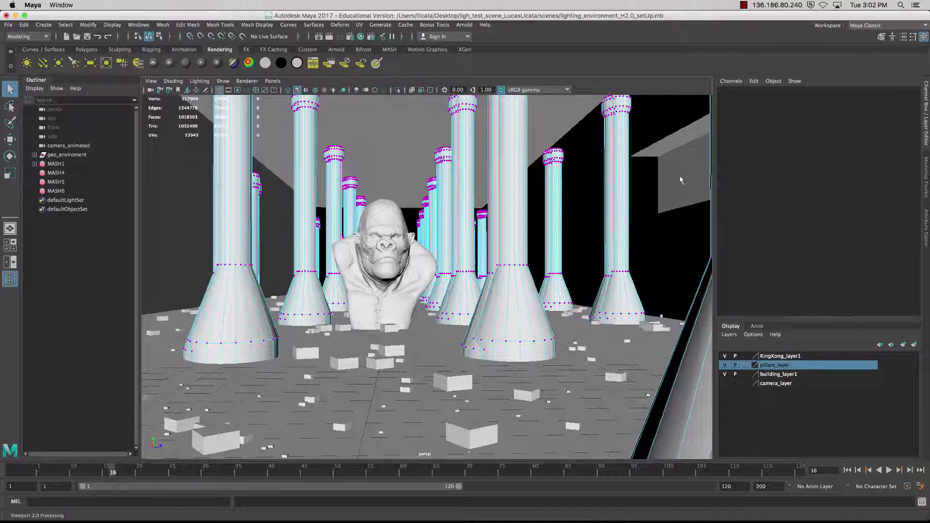
# - Switch the pillar mesh back to Object Mode and clear the selection
pyautogui.rightClick(497, 213)
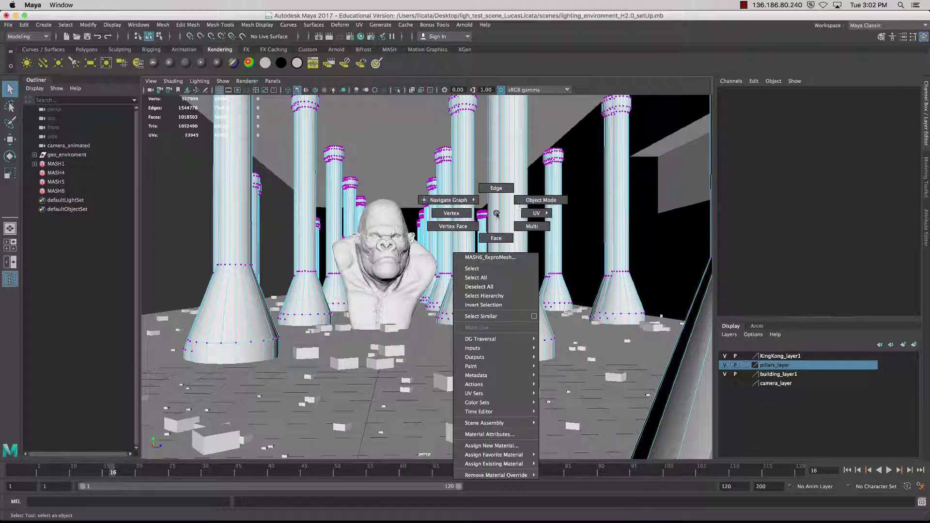
pyautogui.click(539, 200)
pyautogui.click(693, 165)
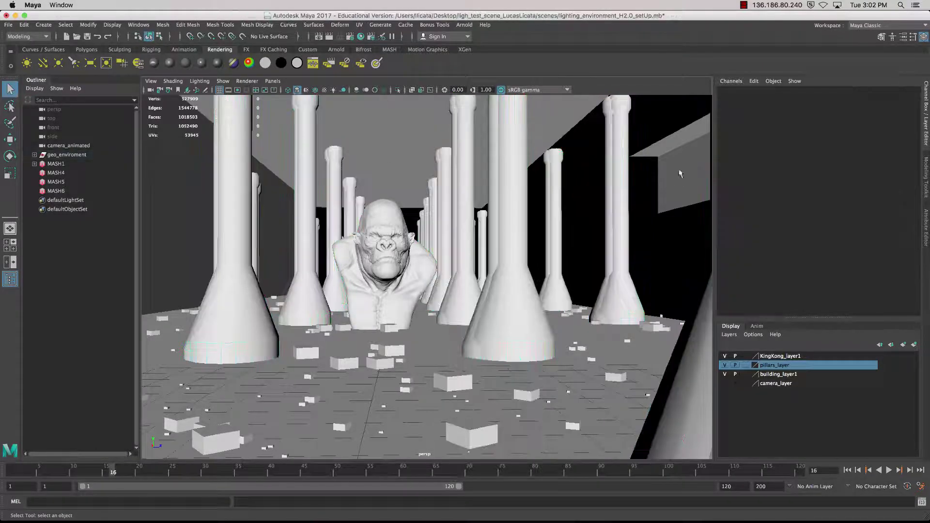
# - Create a directional light and raise it to Translate Y 2 above the ground
pyautogui.click(48, 68)
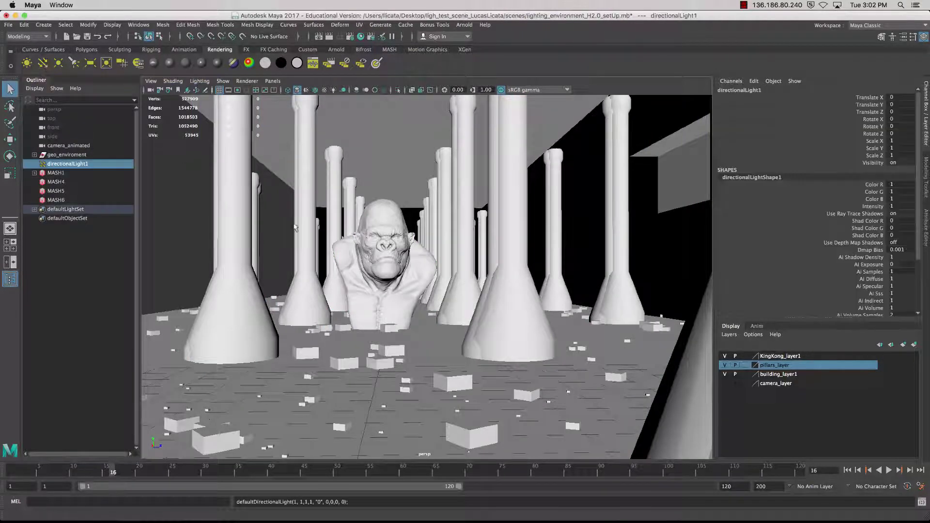
pyautogui.click(10, 139)
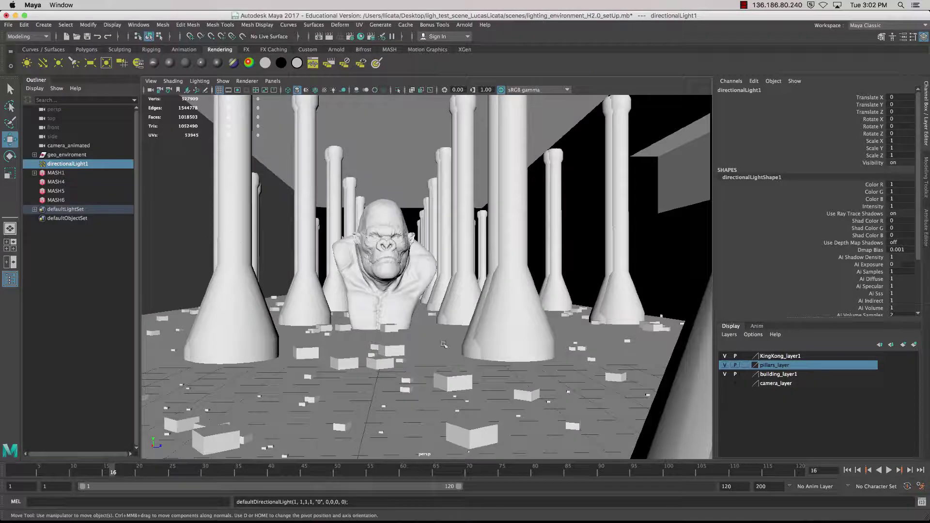
pyautogui.moveTo(455, 357); pyautogui.dragTo(344, 336, button='right')
pyautogui.scroll(5, 345, 336)
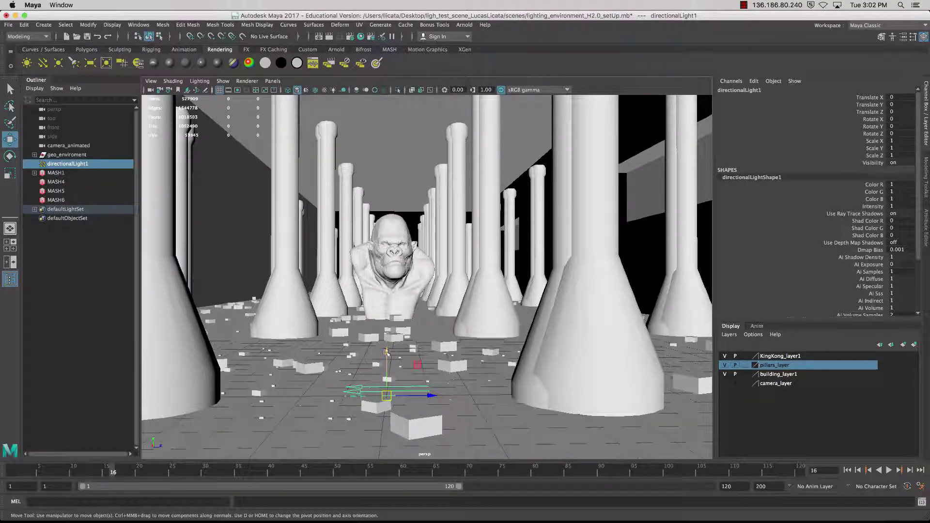
pyautogui.moveTo(386, 352); pyautogui.dragTo(377, 288)
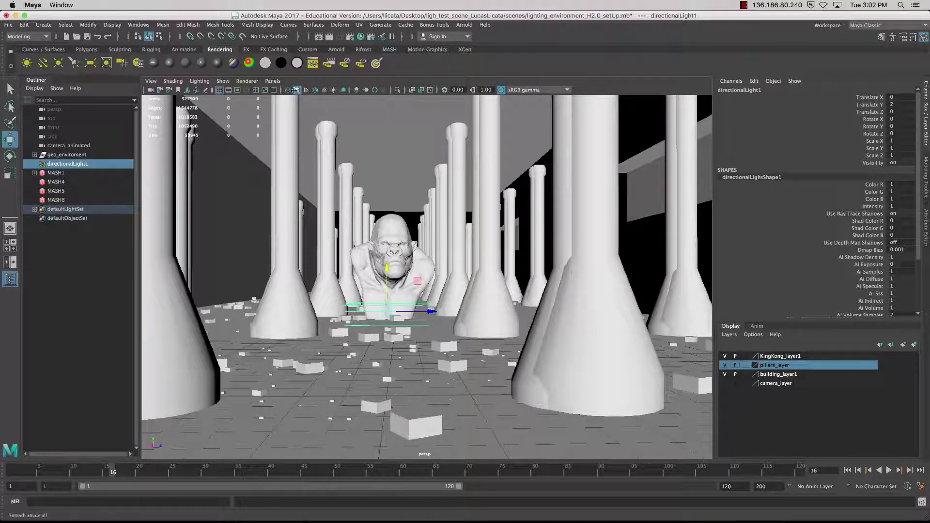
# - Display all lights with shadows in the viewport and tilt the directional light to Rotate X -30
pyautogui.click(334, 89)
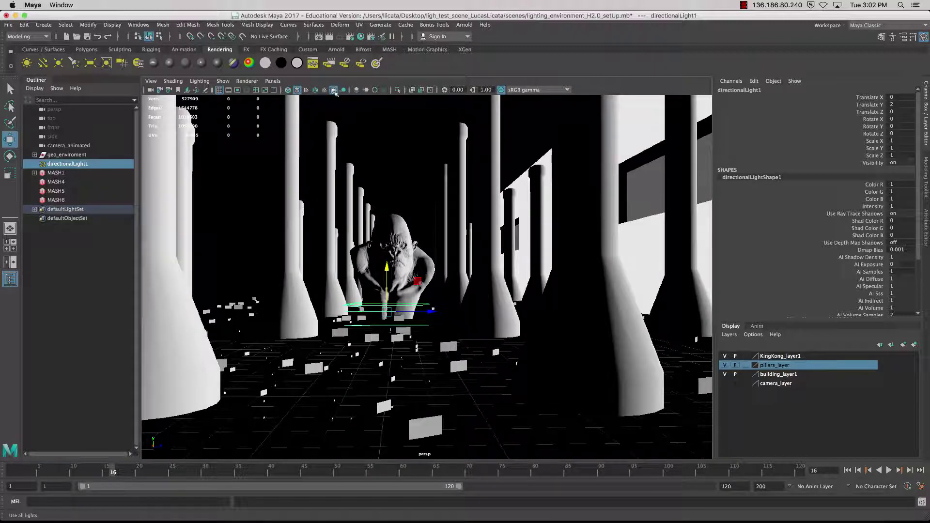
pyautogui.click(341, 91)
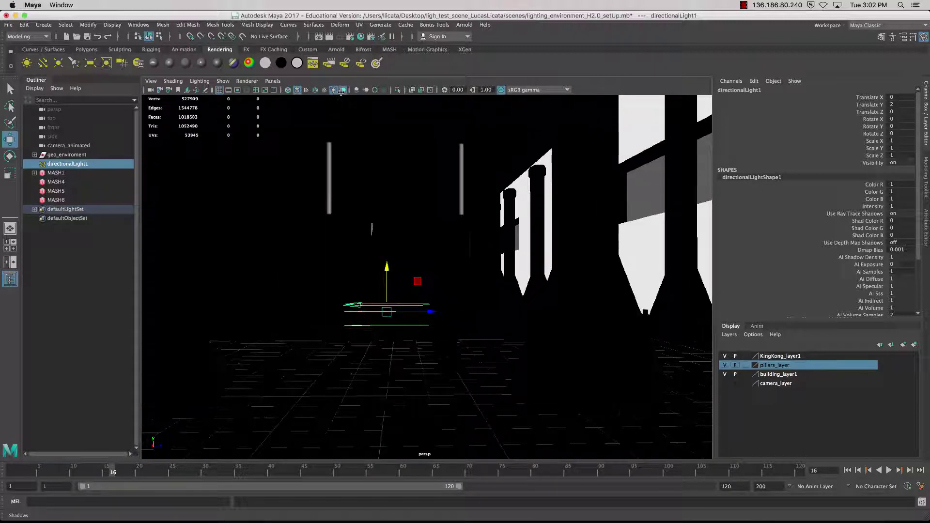
pyautogui.press('e')
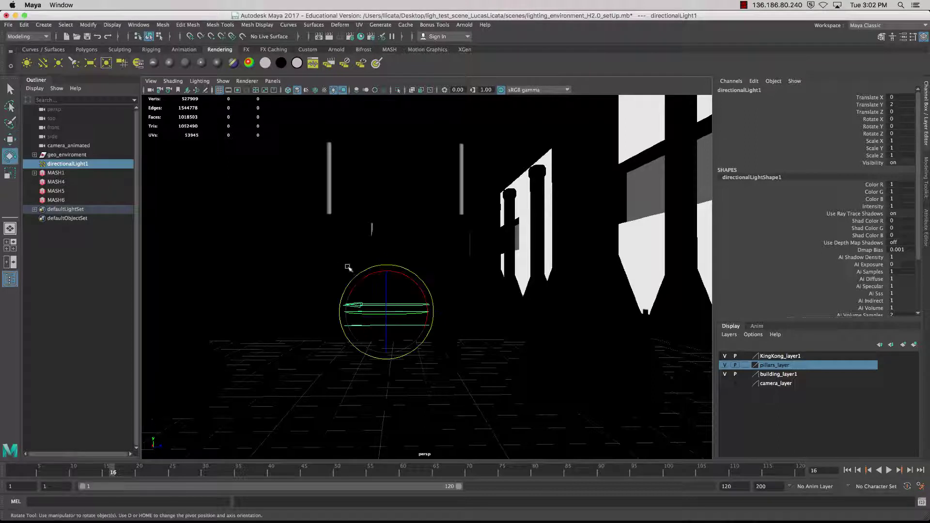
pyautogui.moveTo(358, 269); pyautogui.dragTo(389, 273)
# - Freely rotate the directional light to about X -30, Y 25.7, Z -16.1 so it shines through the building's openings
pyautogui.keyDown('alt'); pyautogui.moveTo(441, 288); pyautogui.dragTo(400, 293, button='middle'); pyautogui.keyUp('alt')
pyautogui.keyDown('alt'); pyautogui.moveTo(401, 293); pyautogui.dragTo(422, 299); pyautogui.keyUp('alt')
pyautogui.keyDown('alt'); pyautogui.moveTo(421, 300); pyautogui.dragTo(390, 280, button='middle'); pyautogui.keyUp('alt')
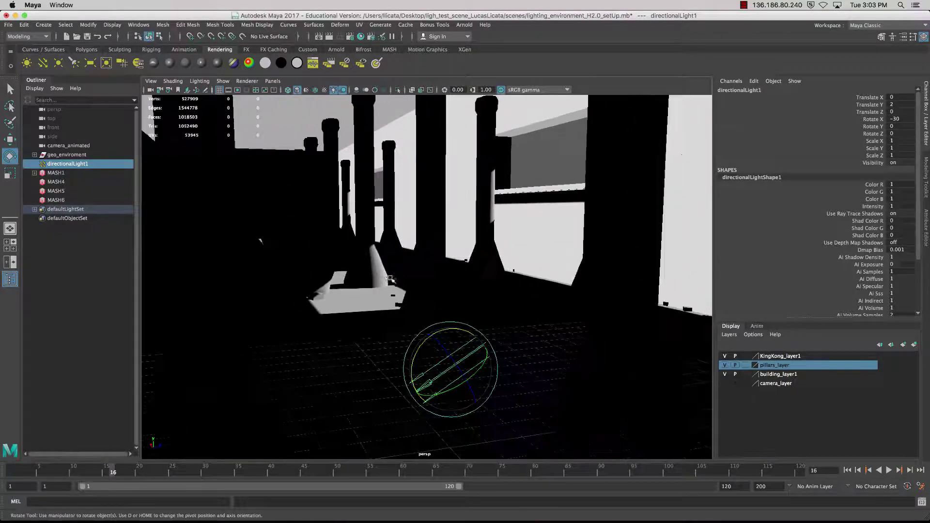
pyautogui.keyDown('alt'); pyautogui.moveTo(390, 280); pyautogui.dragTo(385, 280); pyautogui.keyUp('alt')
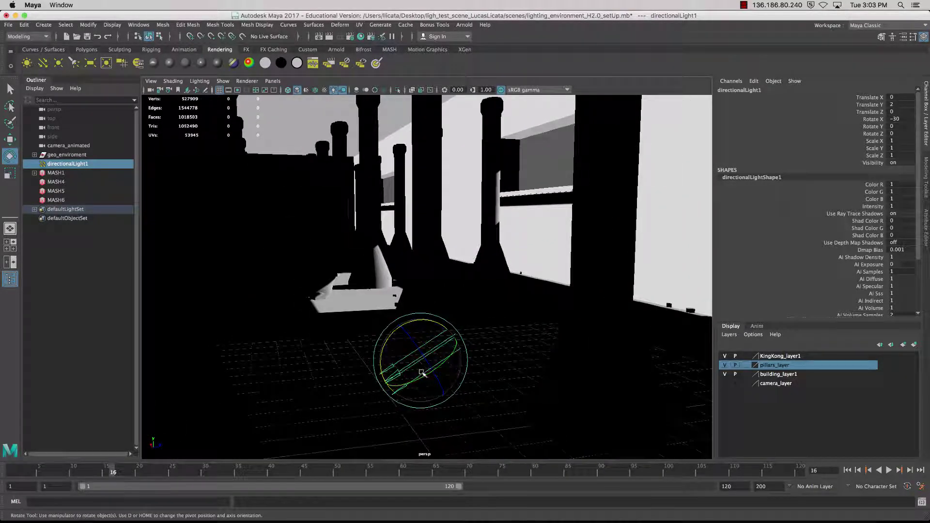
pyautogui.moveTo(422, 373); pyautogui.dragTo(406, 345)
pyautogui.click(394, 334)
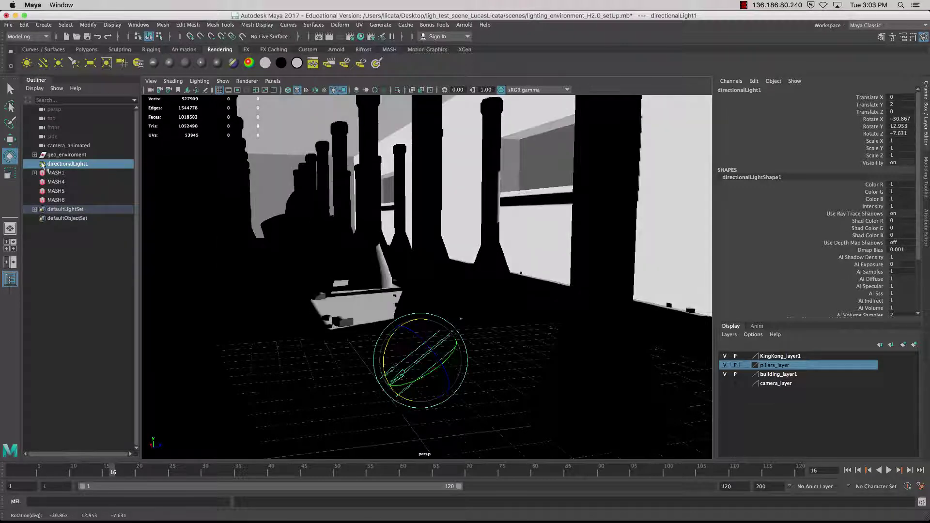
# - Open the Rotate tool settings and refine the directional light's rotation to about X -28.3, Y 10.1, Z -6.8
pyautogui.doubleClick(10, 156)
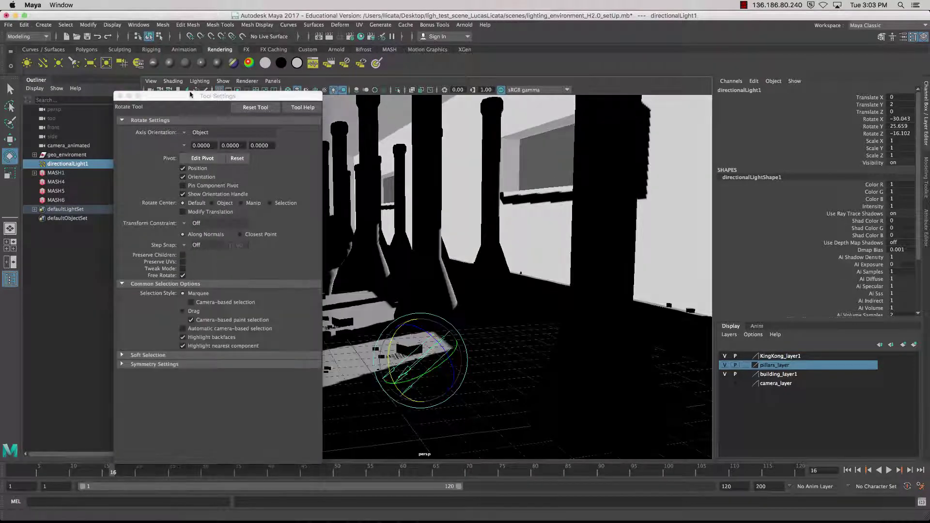
pyautogui.moveTo(190, 94); pyautogui.dragTo(172, 82)
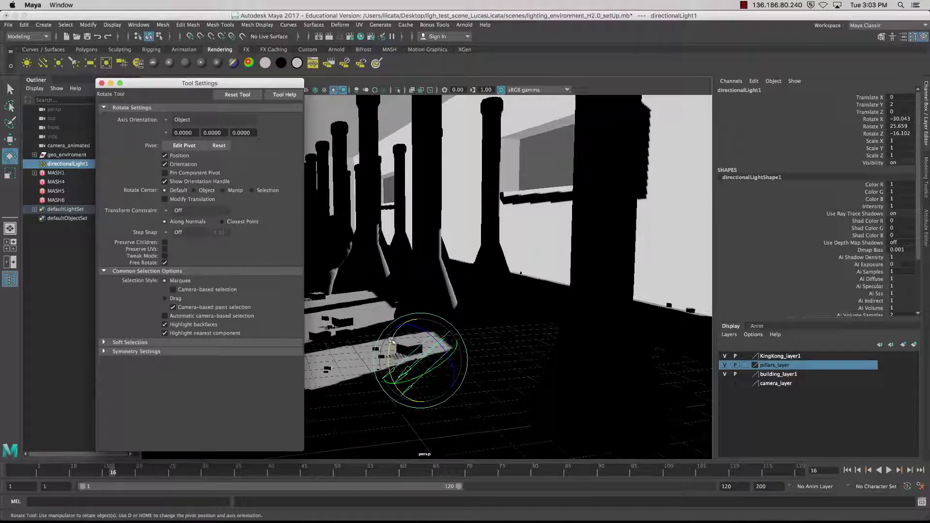
pyautogui.moveTo(391, 341); pyautogui.dragTo(383, 346)
pyautogui.moveTo(203, 85); pyautogui.dragTo(63, 65)
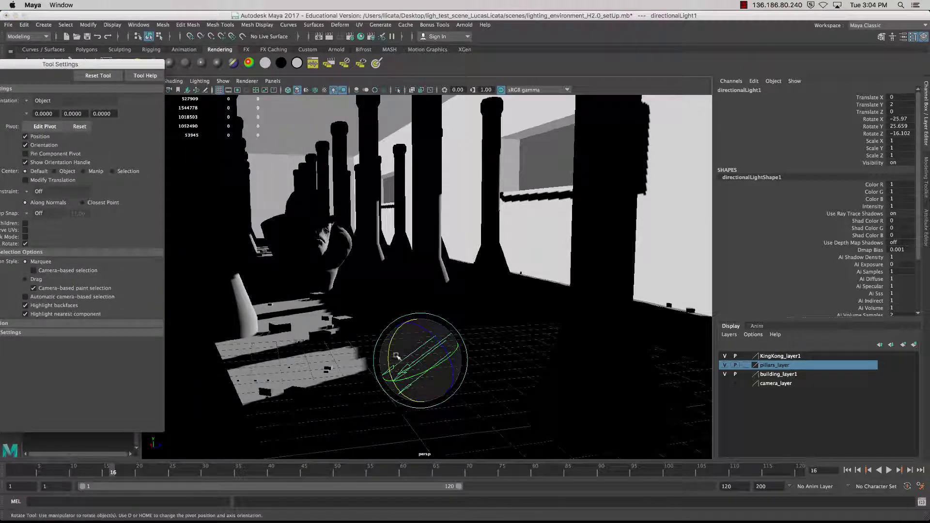
pyautogui.moveTo(396, 357); pyautogui.dragTo(431, 366)
# - Examine how the directional light and its shadows fall on the pillars and floor, inside and outside the building
pyautogui.keyDown('alt'); pyautogui.moveTo(380, 306); pyautogui.dragTo(385, 277); pyautogui.keyUp('alt')
pyautogui.keyDown('alt'); pyautogui.moveTo(384, 277); pyautogui.dragTo(348, 249, button='middle'); pyautogui.keyUp('alt')
pyautogui.moveTo(348, 249)
pyautogui.keyDown('alt'); pyautogui.mouseDown()
pyautogui.moveTo(341, 253)
pyautogui.moveTo(345, 246)
pyautogui.mouseUp(); pyautogui.keyUp('alt')
pyautogui.keyDown('alt'); pyautogui.moveTo(345, 246); pyautogui.dragTo(390, 279, button='middle'); pyautogui.keyUp('alt')
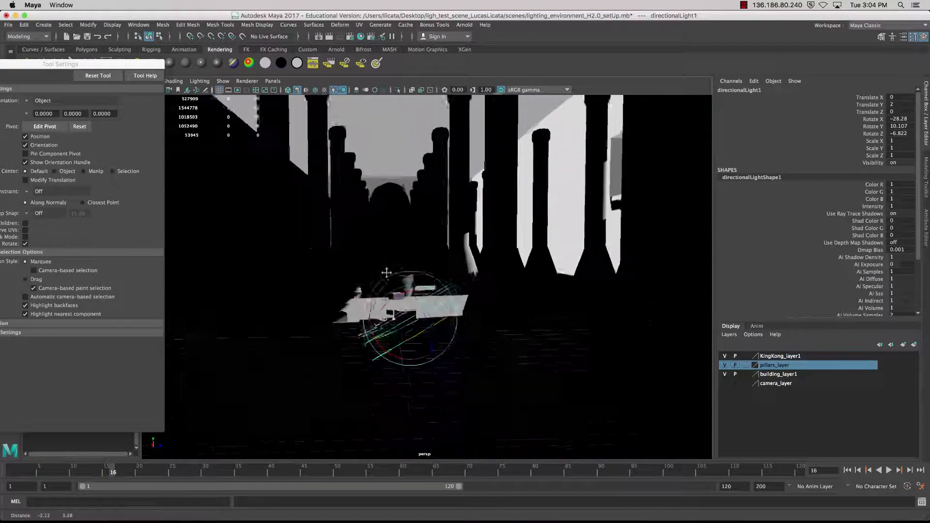
pyautogui.keyDown('alt'); pyautogui.moveTo(390, 279); pyautogui.dragTo(380, 267); pyautogui.keyUp('alt')
pyautogui.keyDown('alt'); pyautogui.moveTo(381, 267); pyautogui.dragTo(386, 274, button='middle'); pyautogui.keyUp('alt')
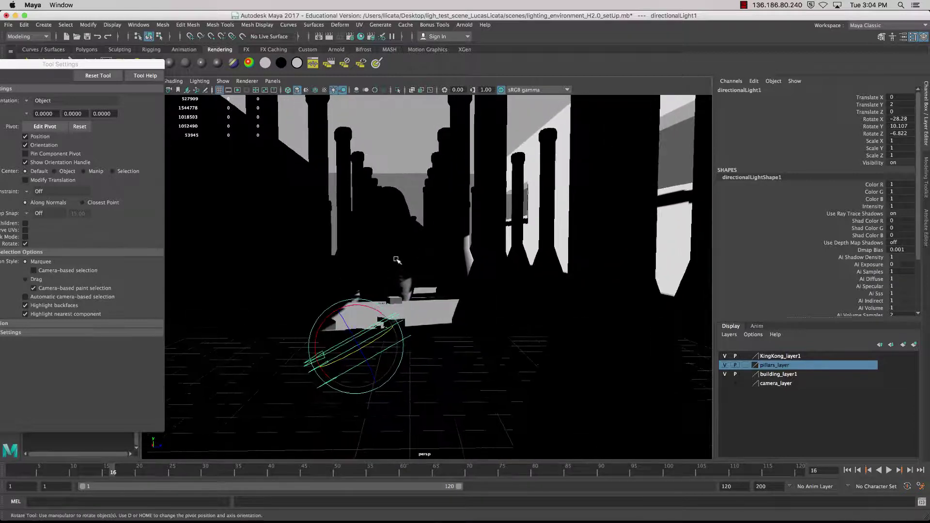
pyautogui.keyDown('alt'); pyautogui.moveTo(390, 271); pyautogui.dragTo(450, 261); pyautogui.keyUp('alt')
pyautogui.moveTo(451, 252)
pyautogui.mouseDown(button='right')
pyautogui.moveTo(403, 263)
pyautogui.moveTo(445, 254)
pyautogui.mouseUp(button='right')
pyautogui.keyDown('alt'); pyautogui.moveTo(541, 242); pyautogui.dragTo(433, 238); pyautogui.keyUp('alt')
pyautogui.keyDown('alt'); pyautogui.moveTo(433, 238); pyautogui.dragTo(334, 314, button='middle'); pyautogui.keyUp('alt')
pyautogui.keyDown('alt'); pyautogui.moveTo(448, 251); pyautogui.dragTo(425, 271, button='middle'); pyautogui.keyUp('alt')
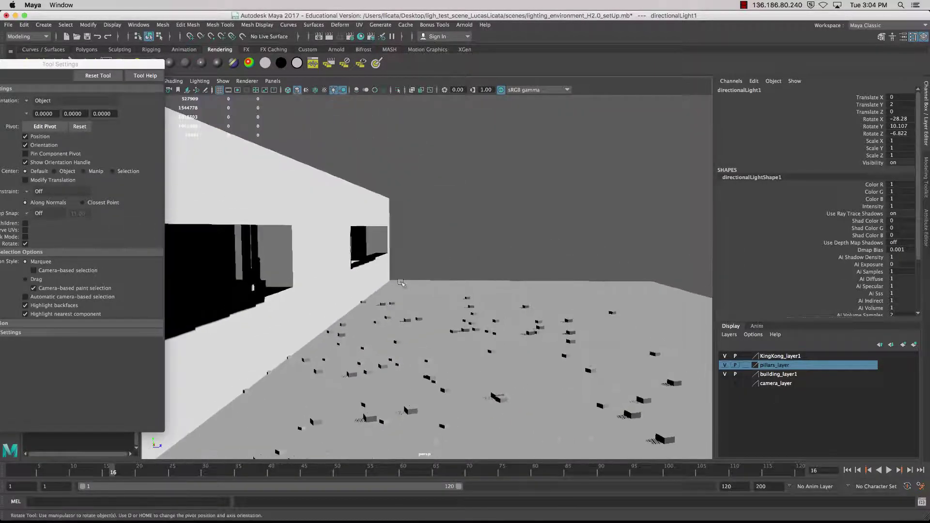
pyautogui.keyDown('alt'); pyautogui.moveTo(502, 245); pyautogui.dragTo(660, 198); pyautogui.keyUp('alt')
pyautogui.keyDown('alt'); pyautogui.moveTo(660, 198); pyautogui.dragTo(671, 237, button='middle'); pyautogui.keyUp('alt')
pyautogui.keyDown('alt'); pyautogui.moveTo(357, 331); pyautogui.dragTo(453, 295, button='middle'); pyautogui.keyUp('alt')
pyautogui.keyDown('alt'); pyautogui.moveTo(453, 295); pyautogui.dragTo(378, 298); pyautogui.keyUp('alt')
pyautogui.keyDown('alt'); pyautogui.moveTo(400, 296); pyautogui.dragTo(477, 299, button='middle'); pyautogui.keyUp('alt')
pyautogui.keyDown('alt'); pyautogui.moveTo(414, 386); pyautogui.dragTo(404, 344, button='middle'); pyautogui.keyUp('alt')
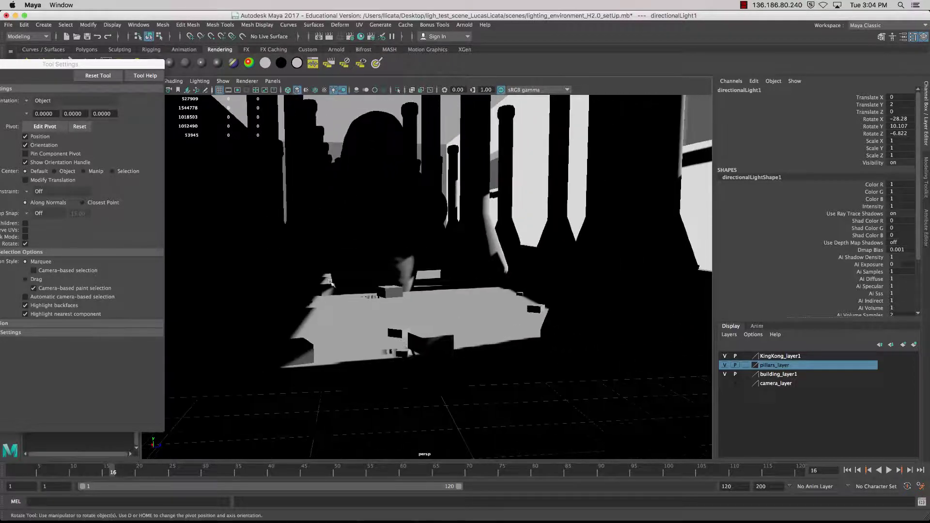
# - Close the Rotate tool settings and create a point light at the scene origin
pyautogui.moveTo(58, 67); pyautogui.dragTo(132, 67)
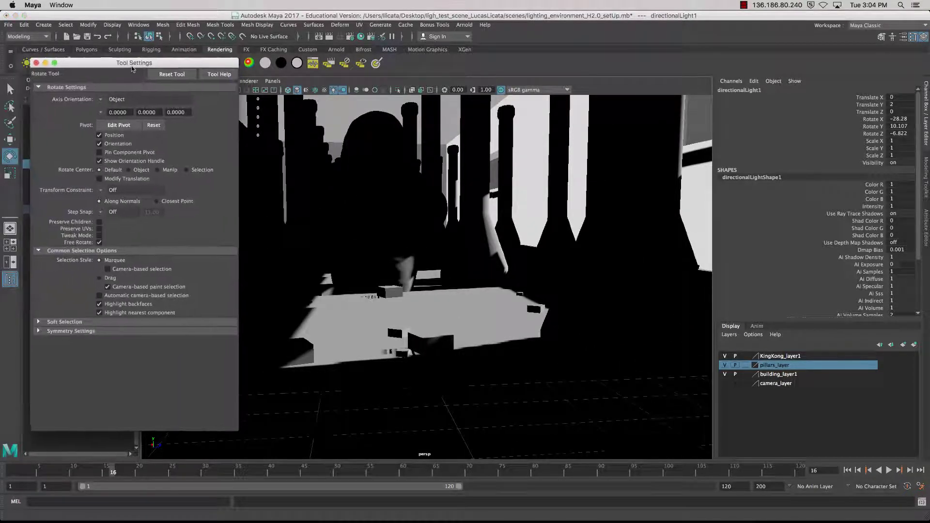
pyautogui.click(34, 63)
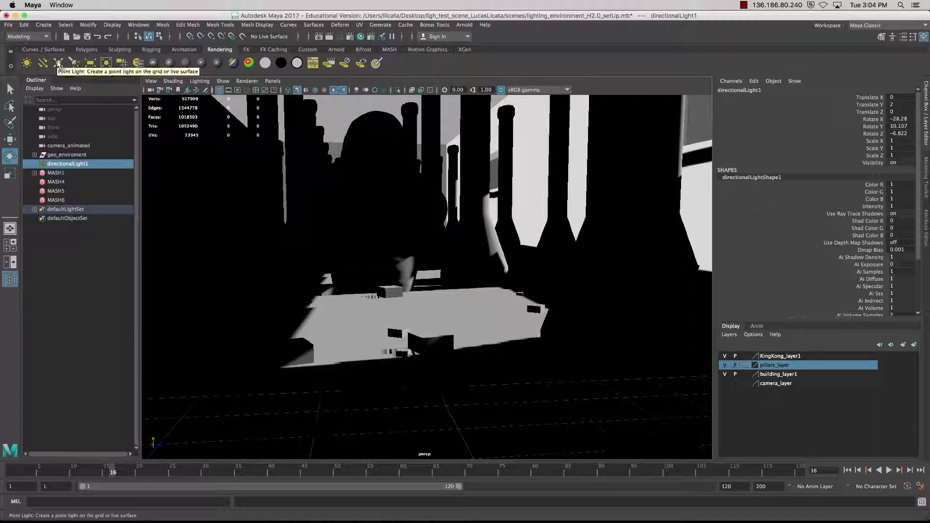
pyautogui.click(58, 64)
pyautogui.press('w')
pyautogui.click(436, 323)
pyautogui.scroll(5, 438, 323)
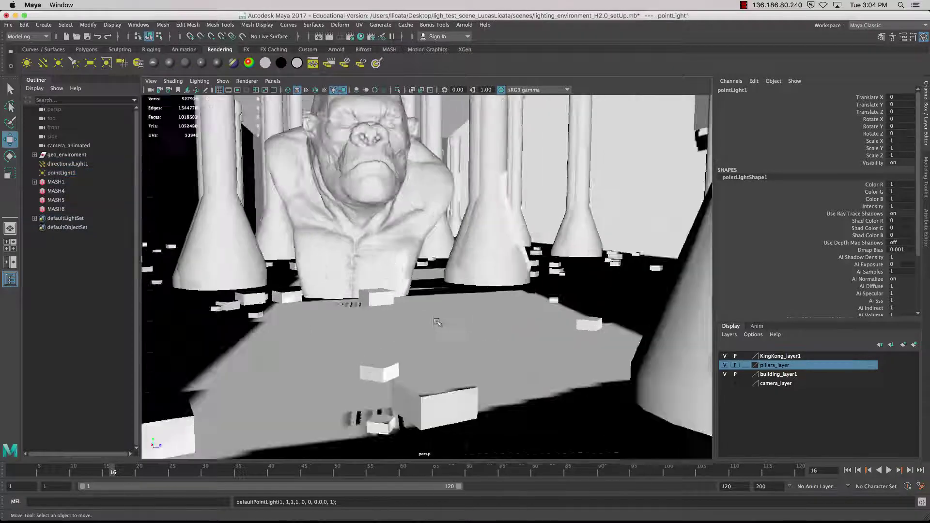
pyautogui.scroll(-5, 436, 323)
pyautogui.scroll(3, 437, 323)
pyautogui.scroll(-3, 438, 324)
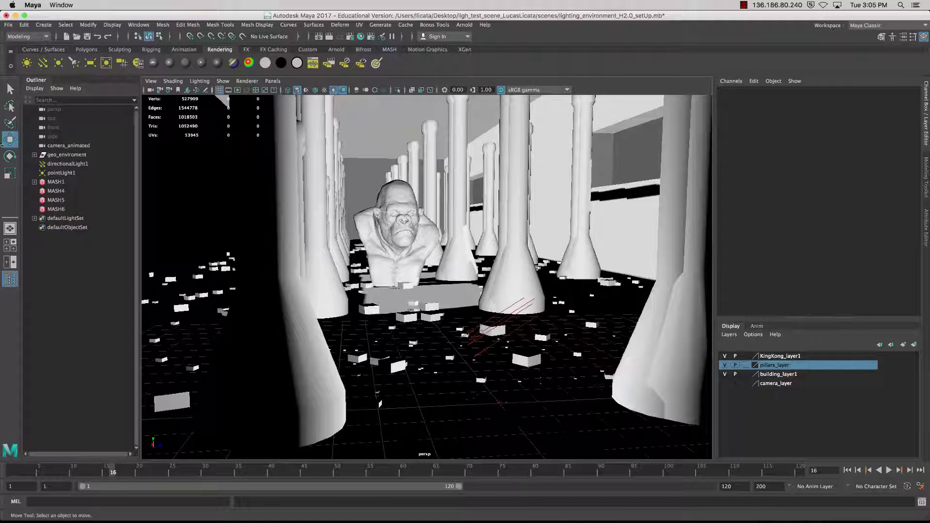
# - Move the point light next to the gorilla bust, at about X 21, Y 4, Z -2, and undo the stray selection
pyautogui.click(501, 403)
pyautogui.moveTo(501, 391); pyautogui.dragTo(362, 192)
pyautogui.moveTo(382, 251)
pyautogui.keyDown('alt'); pyautogui.mouseDown()
pyautogui.moveTo(380, 276)
pyautogui.moveTo(394, 264)
pyautogui.mouseUp(); pyautogui.keyUp('alt')
pyautogui.moveTo(354, 214)
pyautogui.mouseDown()
pyautogui.moveTo(356, 224)
pyautogui.moveTo(356, 215)
pyautogui.mouseUp()
pyautogui.click(385, 290)
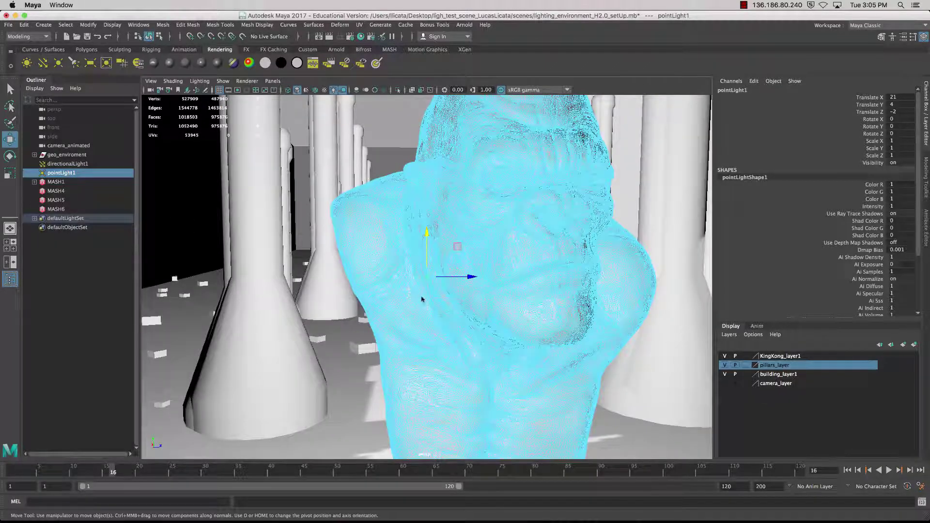
pyautogui.moveTo(426, 298); pyautogui.dragTo(436, 286, button='right')
pyautogui.press('super+z')
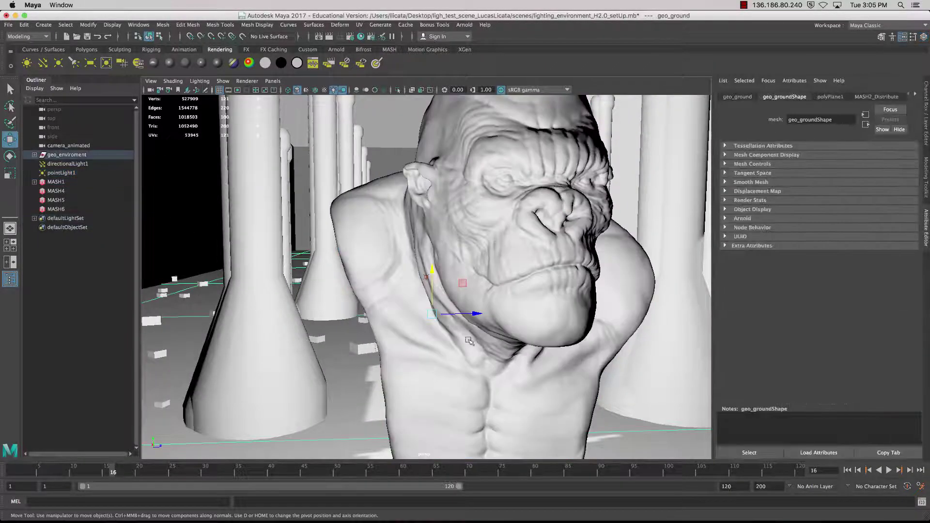
# - Rename the point light as fill
pyautogui.keyDown('alt'); pyautogui.moveTo(469, 341); pyautogui.dragTo(436, 334, button='right'); pyautogui.keyUp('alt')
pyautogui.keyDown('alt'); pyautogui.moveTo(436, 333); pyautogui.dragTo(400, 326); pyautogui.keyUp('alt')
pyautogui.doubleClick(70, 174)
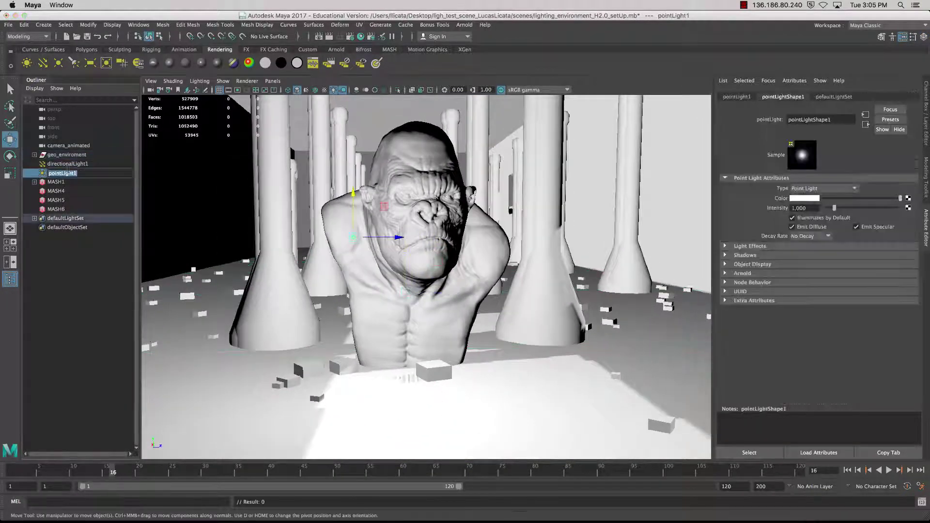
pyautogui.write('fi')
pyautogui.write('ill')
pyautogui.press('Return')
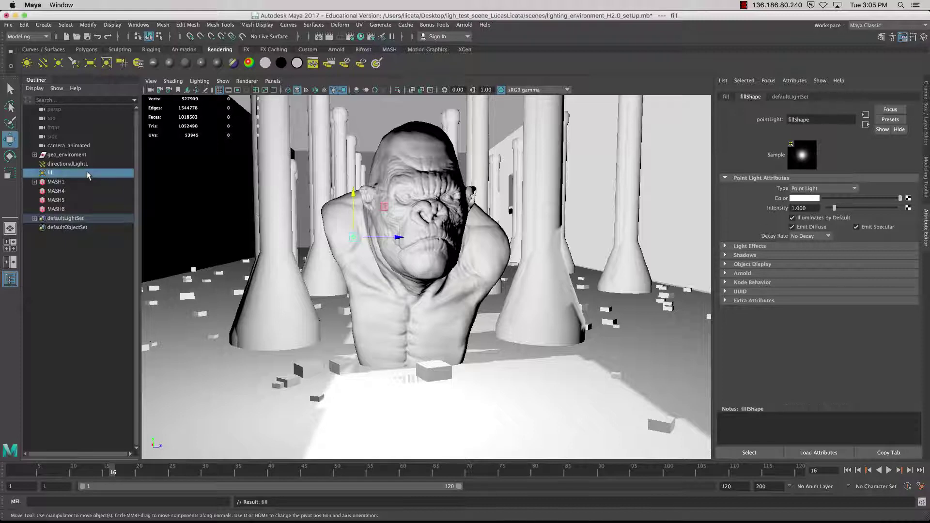
# - Rename the directional light as key
pyautogui.click(85, 164)
pyautogui.doubleClick(86, 164)
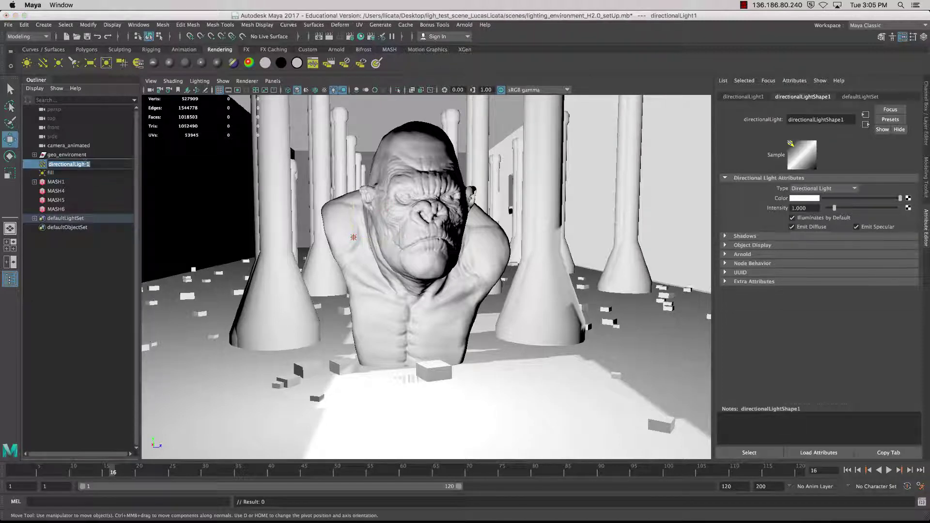
pyautogui.write('key')
pyautogui.press('Return')
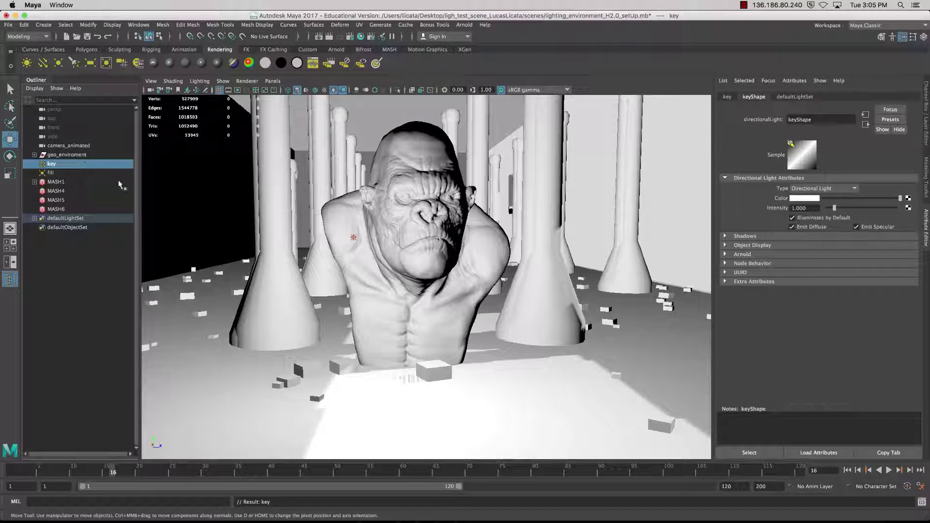
# - Duplicate the fill light and move the copy up behind the gorilla's head, at about X 27, Y 6, Z -2
pyautogui.click(63, 173)
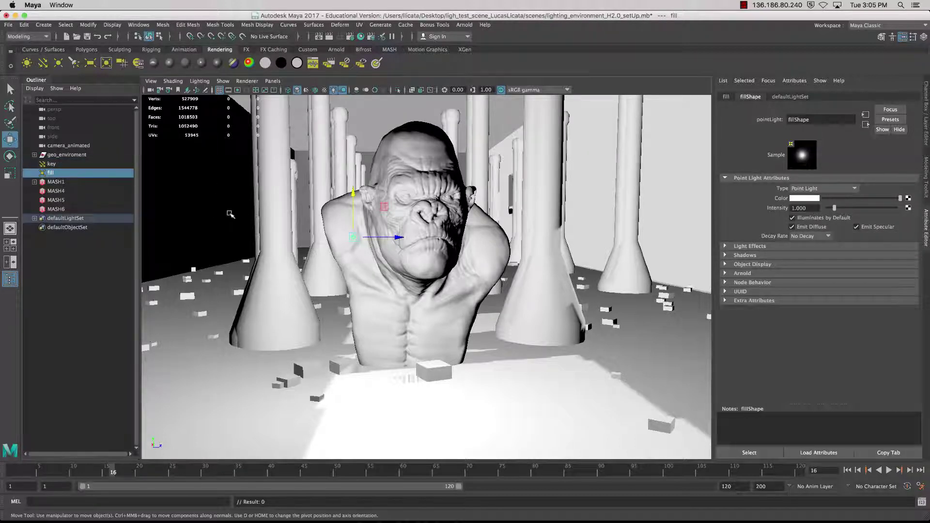
pyautogui.hotkey('ctrl', 'd')
pyautogui.moveTo(349, 193); pyautogui.dragTo(356, 119)
pyautogui.keyDown('alt'); pyautogui.moveTo(357, 183); pyautogui.dragTo(292, 173); pyautogui.keyUp('alt')
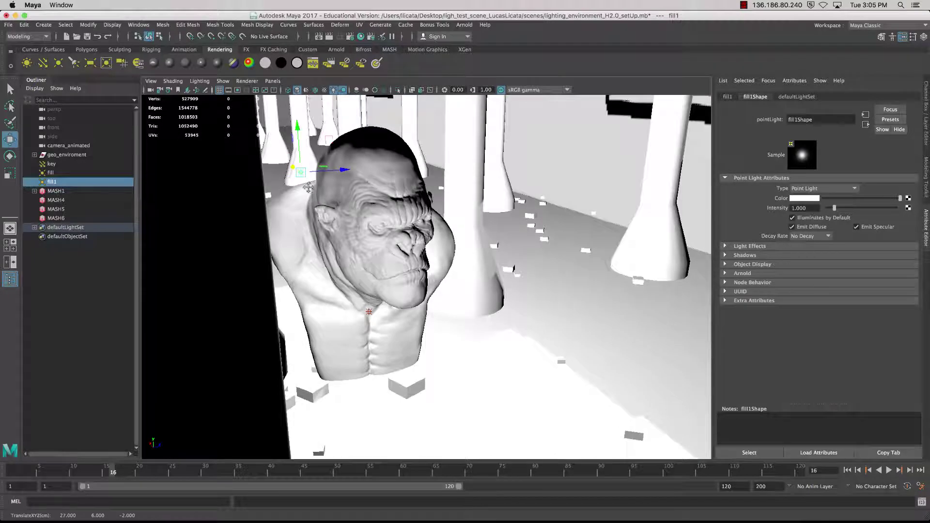
pyautogui.keyDown('alt'); pyautogui.moveTo(512, 268); pyautogui.dragTo(249, 264); pyautogui.keyUp('alt')
pyautogui.keyDown('alt'); pyautogui.moveTo(250, 265); pyautogui.dragTo(325, 227, button='middle'); pyautogui.keyUp('alt')
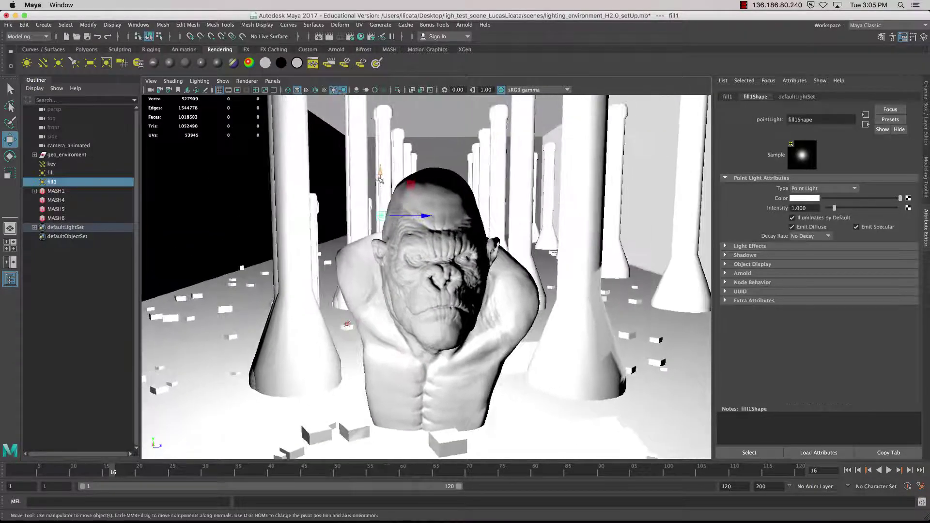
pyautogui.moveTo(380, 175)
pyautogui.mouseDown()
pyautogui.moveTo(380, 148)
pyautogui.moveTo(383, 176)
pyautogui.mouseUp()
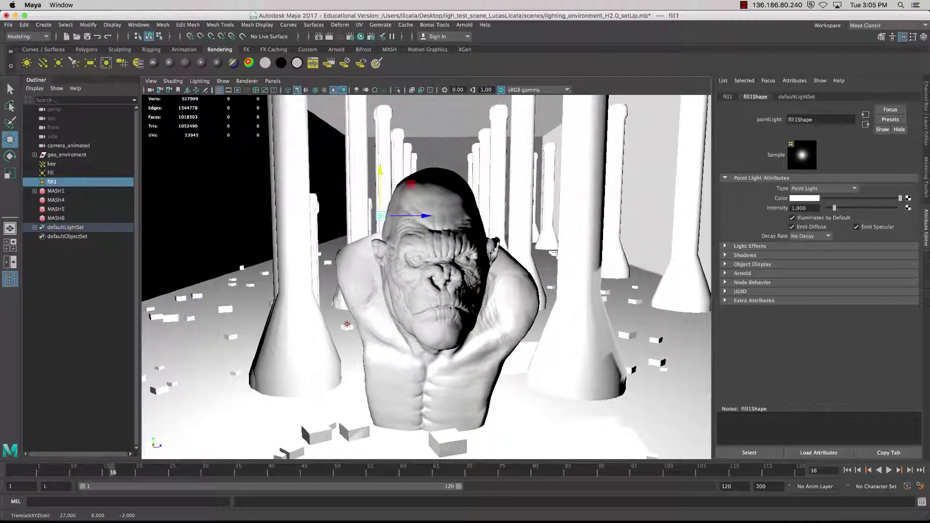
# - Set the duplicated point light's decay rate to Linear and rename it as rim
pyautogui.click(809, 236)
pyautogui.click(811, 245)
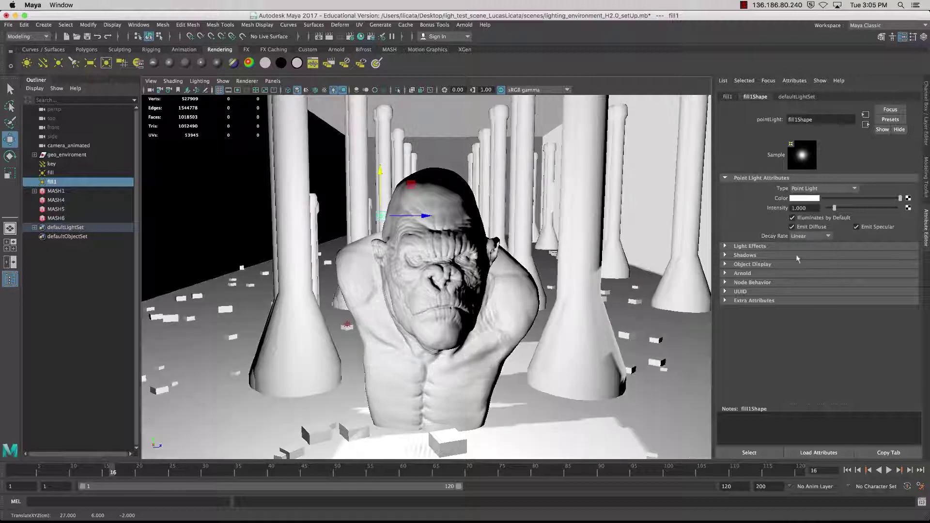
pyautogui.click(54, 173)
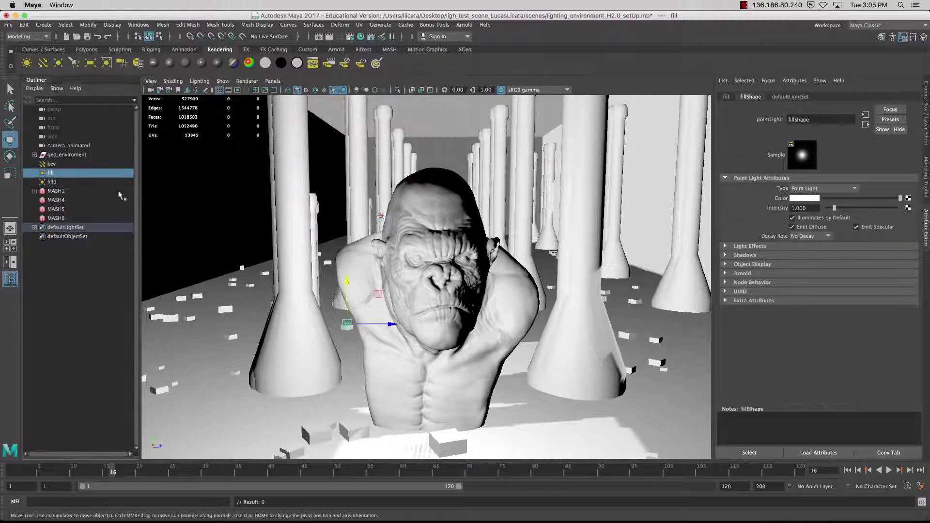
pyautogui.doubleClick(52, 183)
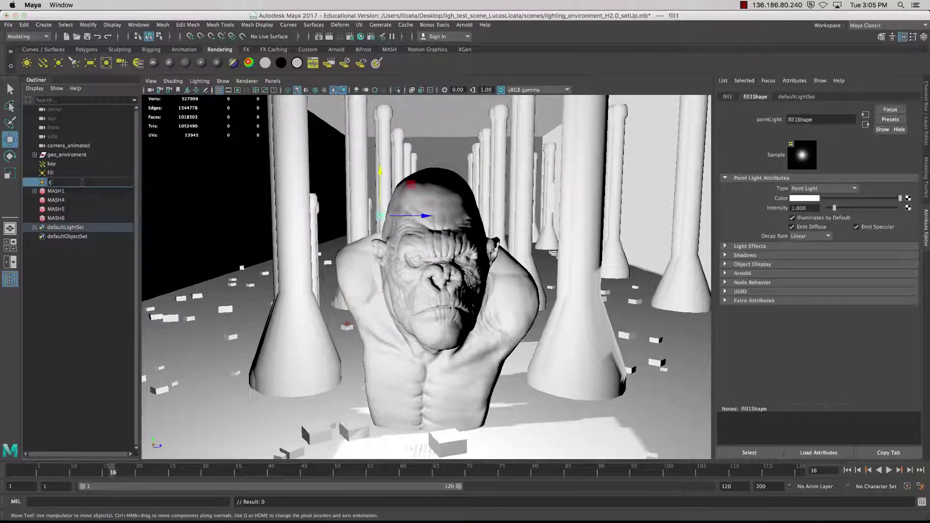
pyautogui.press('Return')
# - Set the fill light's decay rate to Linear and check the softened lighting around the bust and pillars
pyautogui.click(91, 173)
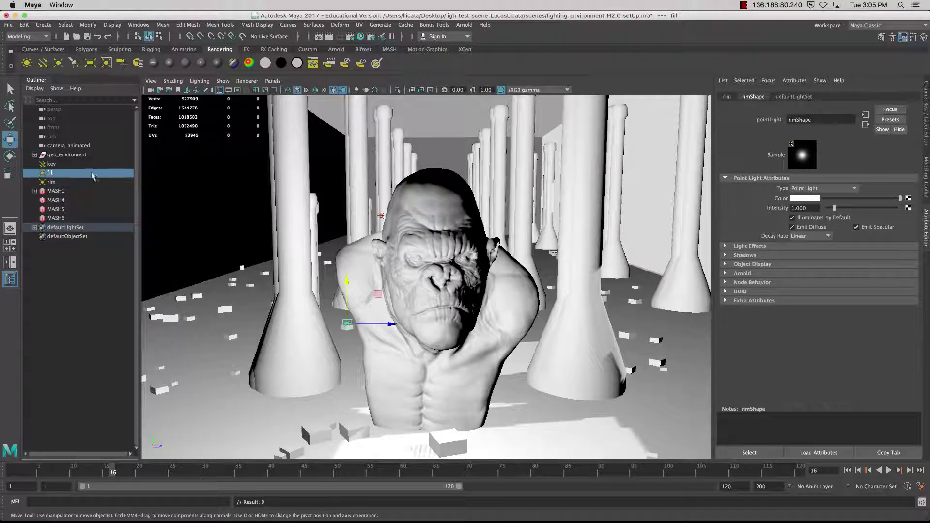
pyautogui.click(807, 237)
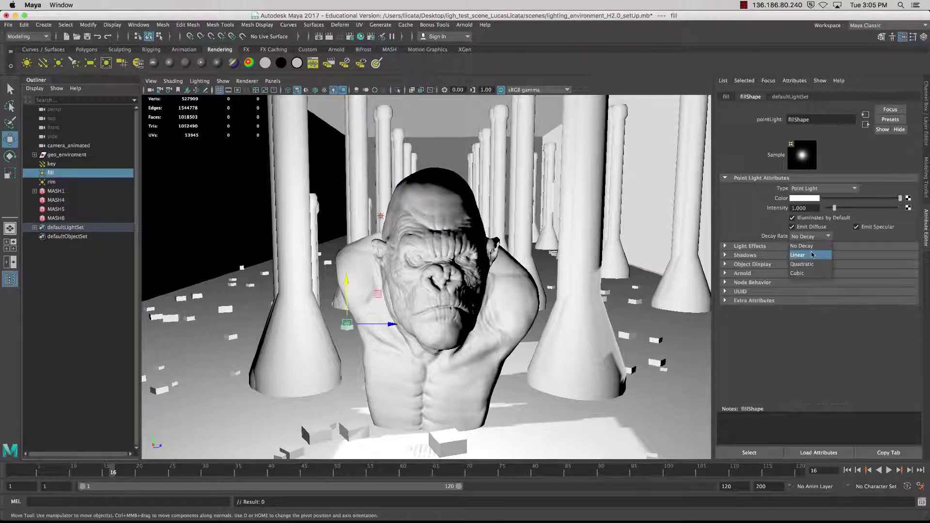
pyautogui.click(810, 254)
pyautogui.keyDown('alt'); pyautogui.moveTo(495, 261); pyautogui.dragTo(488, 248, button='middle'); pyautogui.keyUp('alt')
pyautogui.keyDown('alt'); pyautogui.moveTo(488, 248); pyautogui.dragTo(575, 286); pyautogui.keyUp('alt')
pyautogui.click(549, 288)
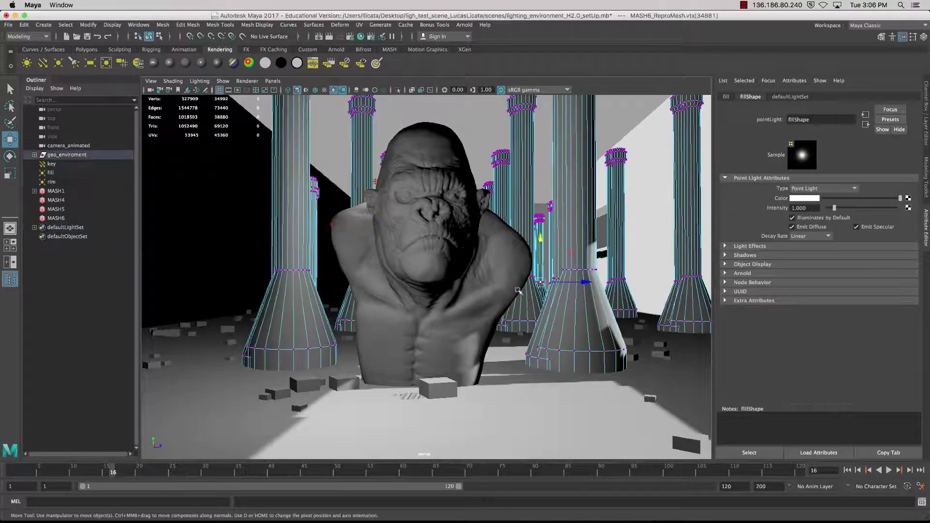
pyautogui.click(605, 227)
pyautogui.scroll(3, 590, 261)
pyautogui.scroll(-3, 590, 261)
pyautogui.scroll(-2, 589, 261)
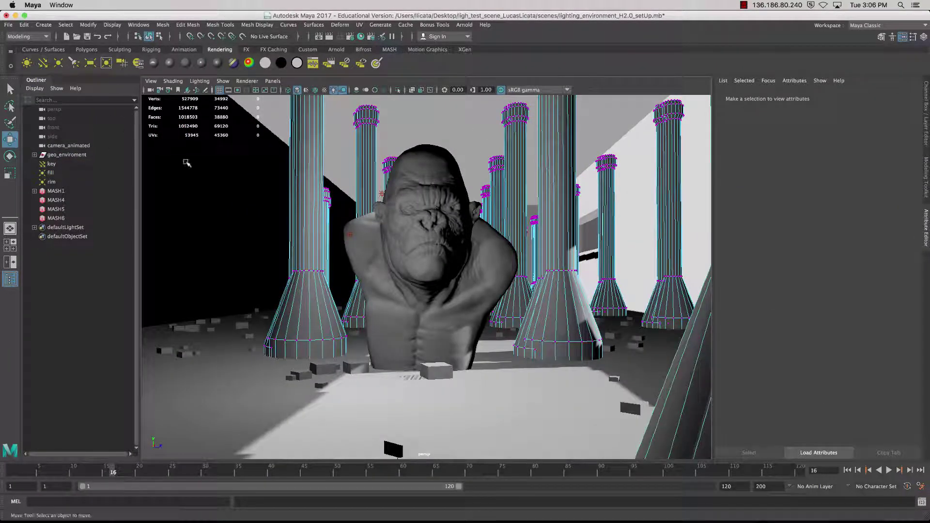
# - Create an area light and move it to about X 0, Y 2, Z 2, in front of the bust
pyautogui.click(90, 62)
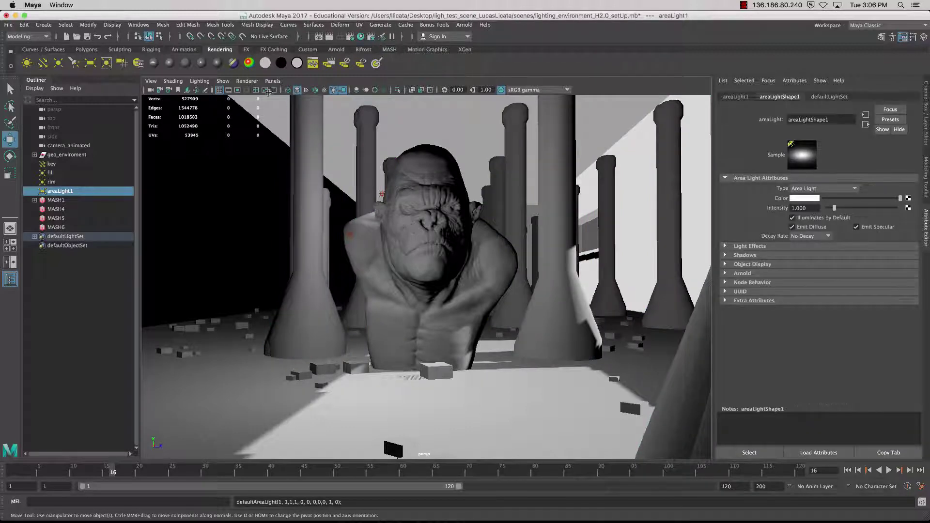
pyautogui.scroll(-10, 452, 280)
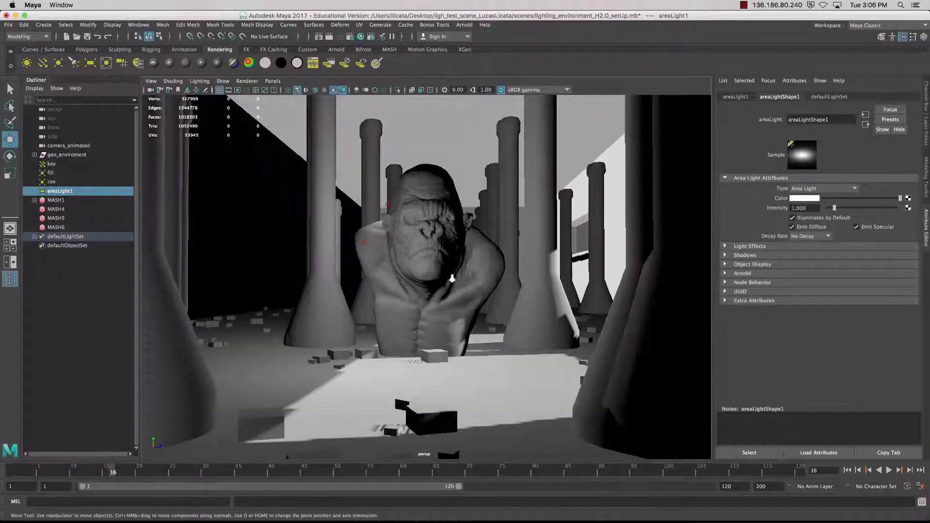
pyautogui.scroll(4, 452, 279)
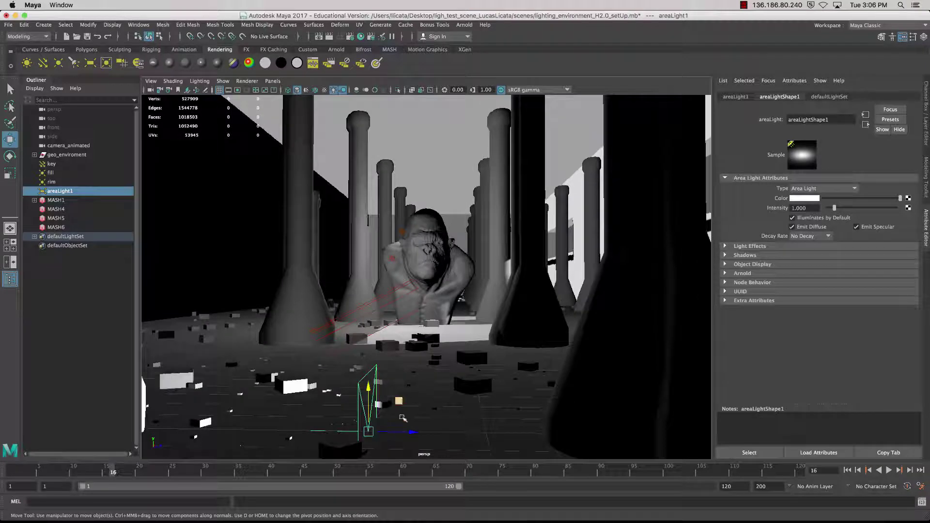
pyautogui.moveTo(410, 433); pyautogui.dragTo(508, 432)
pyautogui.moveTo(488, 394); pyautogui.dragTo(483, 298)
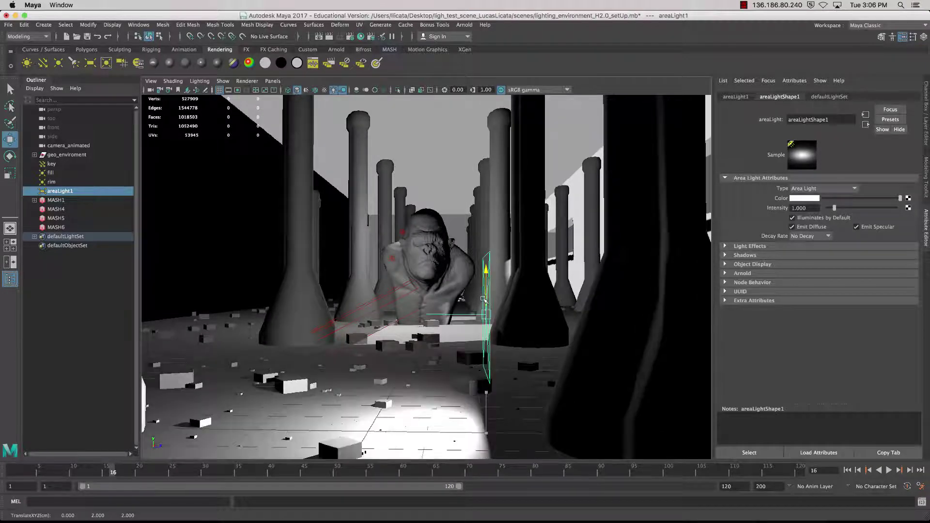
# - Look through the area light and steer its view so it shines down the hall between the pillars toward the bust
pyautogui.click(280, 82)
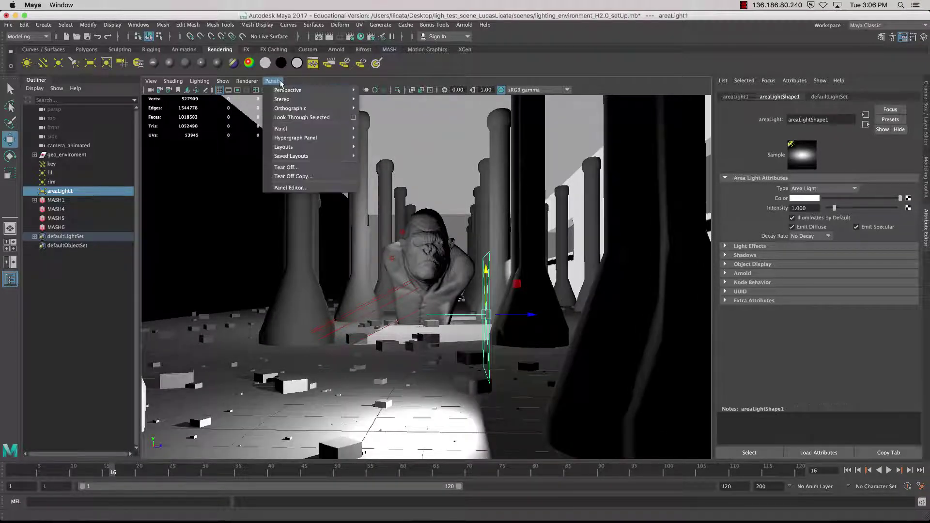
pyautogui.click(320, 117)
pyautogui.keyDown('alt'); pyautogui.moveTo(468, 262); pyautogui.dragTo(577, 271); pyautogui.keyUp('alt')
pyautogui.keyDown('alt'); pyautogui.moveTo(557, 258); pyautogui.dragTo(339, 246, button='middle'); pyautogui.keyUp('alt')
pyautogui.scroll(3, 388, 257)
pyautogui.scroll(-5, 412, 272)
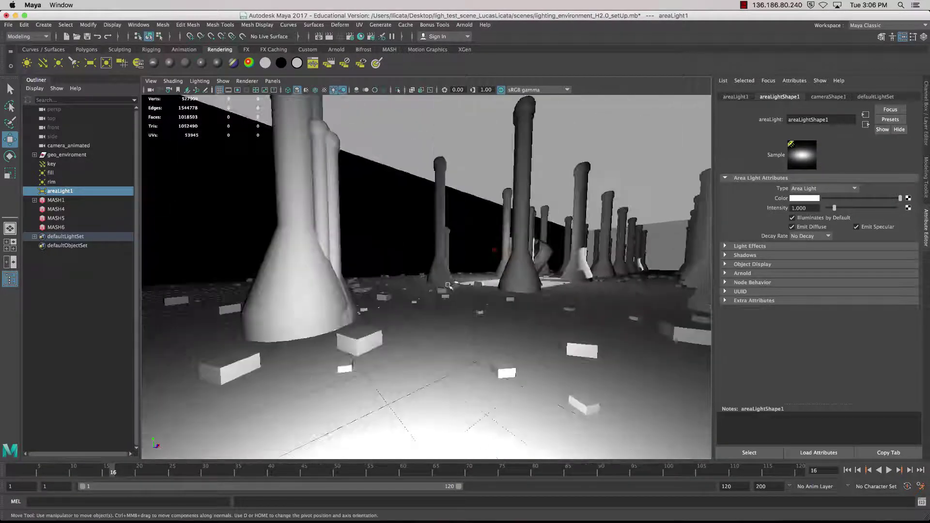
pyautogui.keyDown('alt'); pyautogui.moveTo(431, 280); pyautogui.dragTo(465, 279); pyautogui.keyUp('alt')
pyautogui.keyDown('alt'); pyautogui.moveTo(465, 278); pyautogui.dragTo(417, 257, button='middle'); pyautogui.keyUp('alt')
pyautogui.keyDown('alt'); pyautogui.moveTo(416, 257); pyautogui.dragTo(454, 268); pyautogui.keyUp('alt')
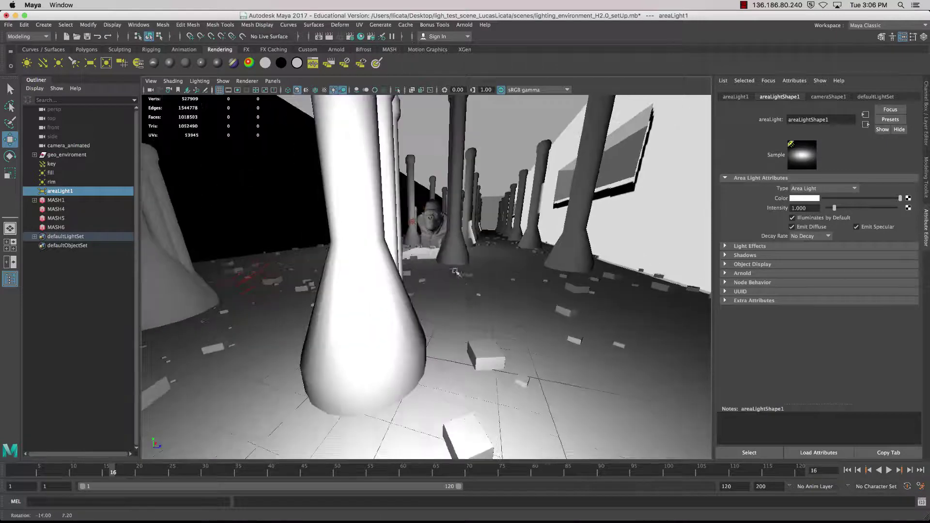
pyautogui.keyDown('alt'); pyautogui.moveTo(455, 268); pyautogui.dragTo(390, 245, button='middle'); pyautogui.keyUp('alt')
pyautogui.keyDown('alt'); pyautogui.moveTo(390, 243); pyautogui.dragTo(423, 265); pyautogui.keyUp('alt')
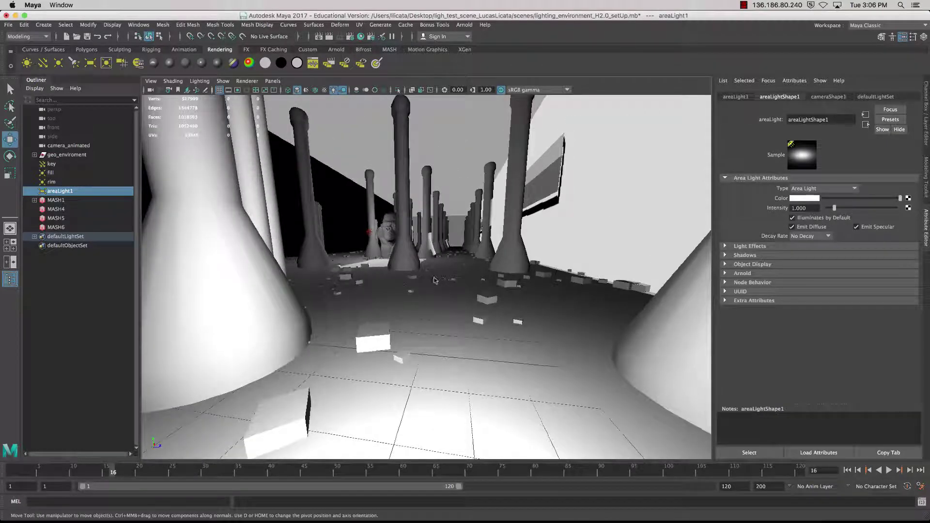
pyautogui.moveTo(443, 252); pyautogui.dragTo(401, 252, button='right')
# - Duplicate the area light in place, leaving its name as it is
pyautogui.click(81, 201)
pyautogui.click(81, 192)
pyautogui.doubleClick(79, 190)
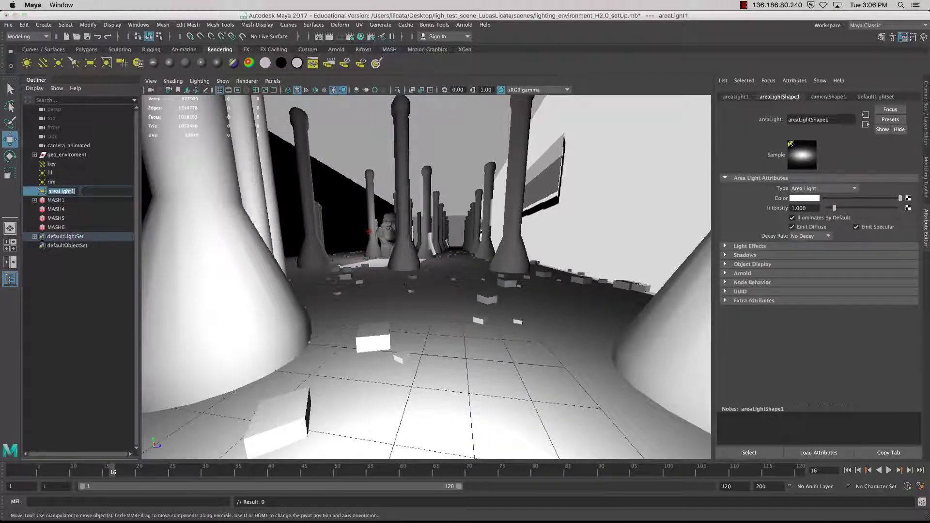
pyautogui.click(91, 352)
pyautogui.click(78, 192)
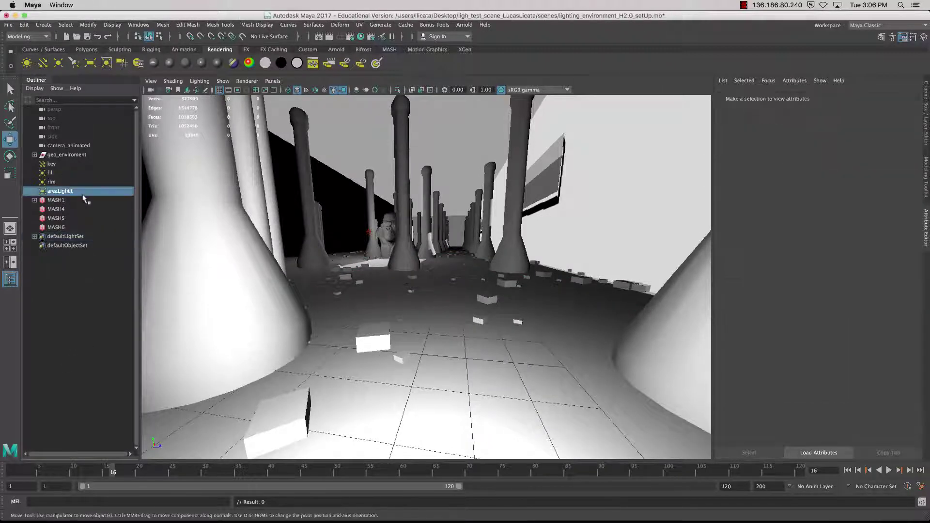
pyautogui.hotkey('ctrl', 'd')
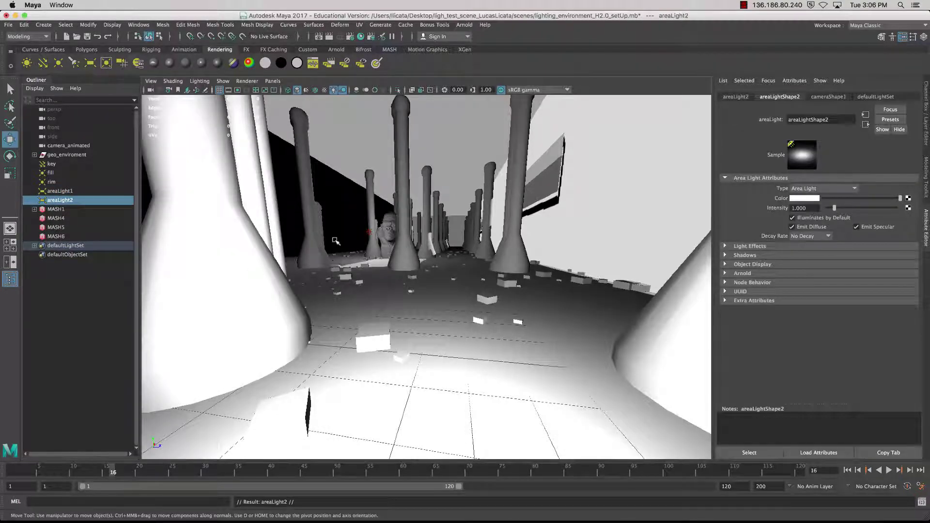
# - Steer the first area light through its own view to shine on the bust from the opposite side of the hall
pyautogui.keyDown('alt'); pyautogui.moveTo(336, 239); pyautogui.dragTo(455, 228); pyautogui.keyUp('alt')
pyautogui.keyDown('alt'); pyautogui.moveTo(406, 238); pyautogui.dragTo(422, 237, button='middle'); pyautogui.keyUp('alt')
pyautogui.keyDown('alt'); pyautogui.moveTo(422, 236); pyautogui.dragTo(413, 247); pyautogui.keyUp('alt')
pyautogui.keyDown('alt'); pyautogui.moveTo(413, 248); pyautogui.dragTo(461, 239, button='middle'); pyautogui.keyUp('alt')
pyautogui.click(458, 241)
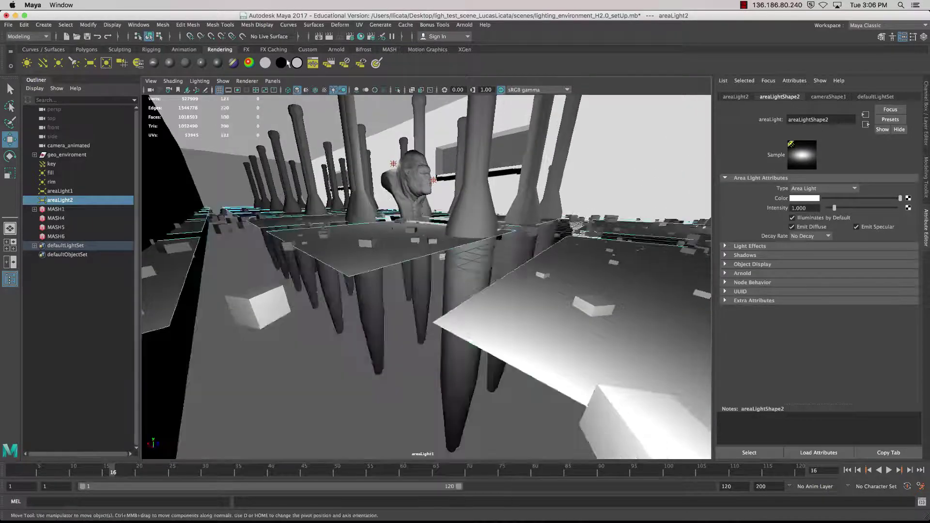
# - Look through camera_animated and play back the animation
pyautogui.click(278, 81)
pyautogui.moveTo(310, 90)
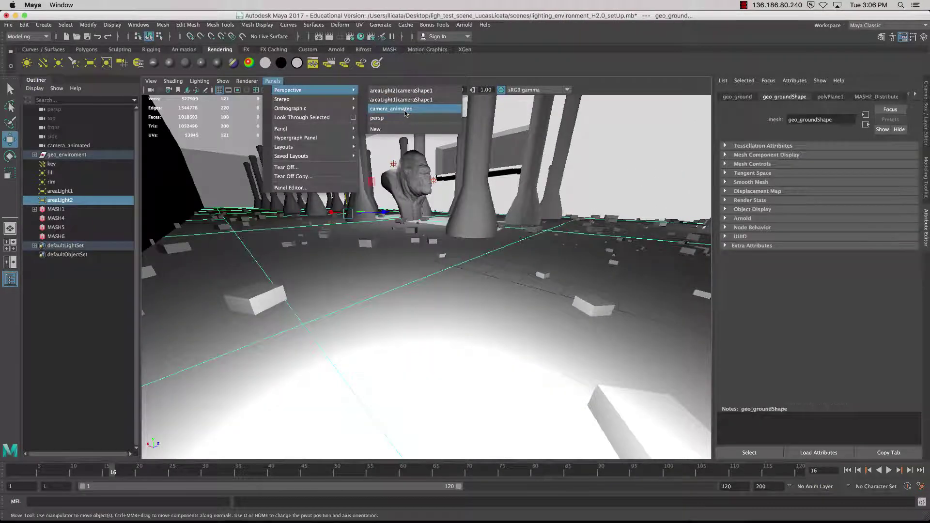
pyautogui.click(406, 111)
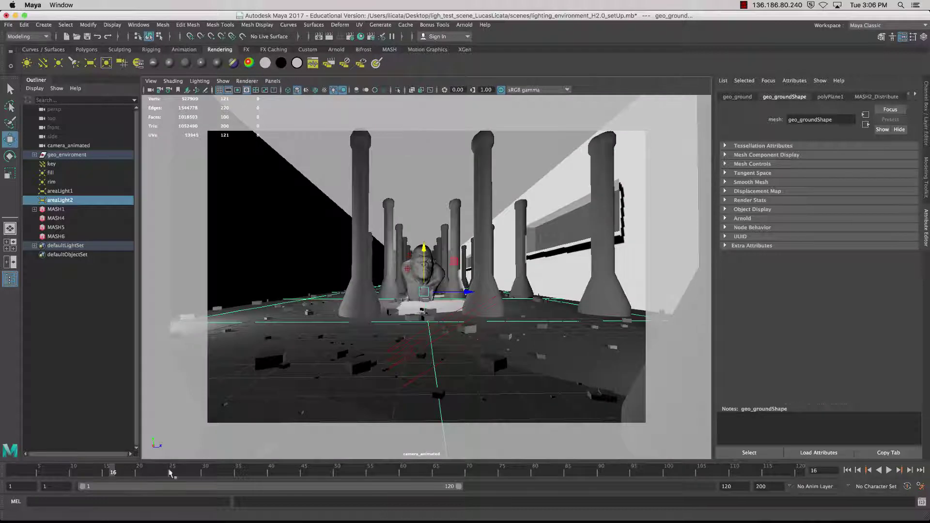
pyautogui.hotkey('alt', 'v')
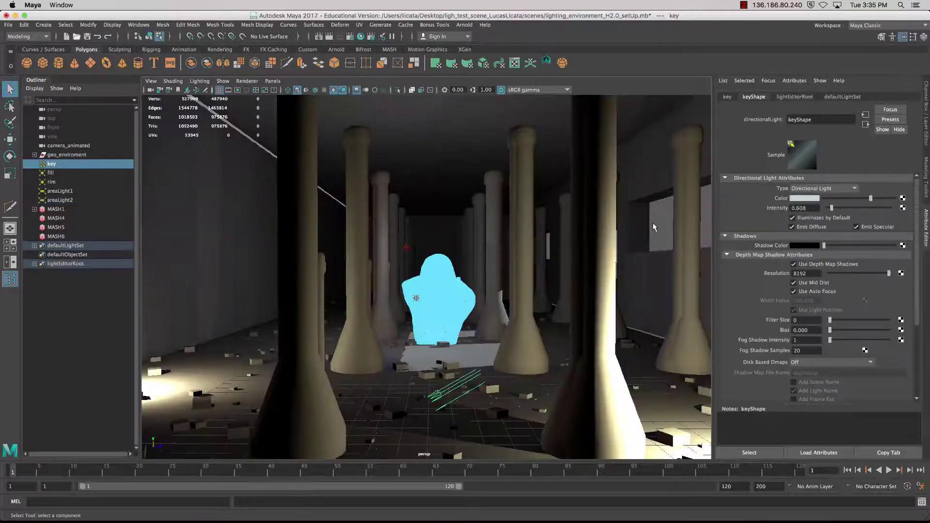
# - Clear the bust selection, open the Light Editor beside the view and disable the key light
pyautogui.click(653, 222)
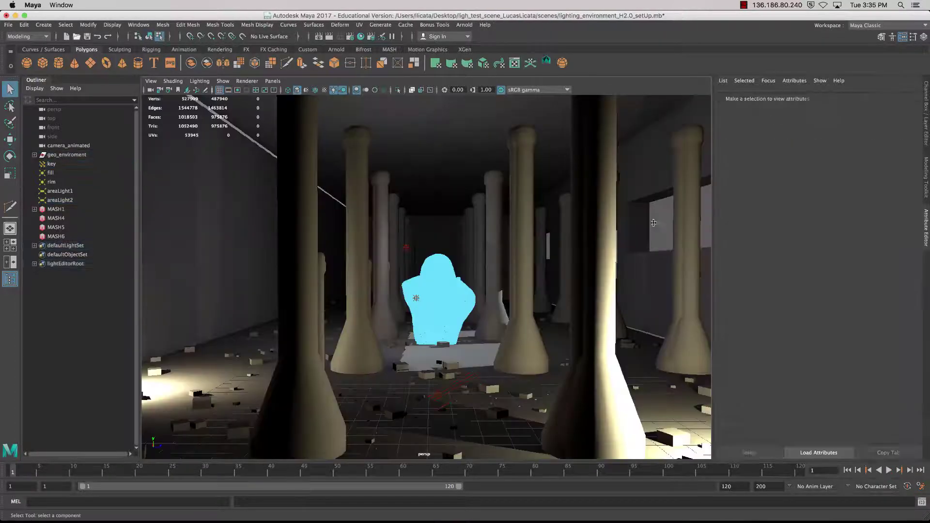
pyautogui.click(442, 309)
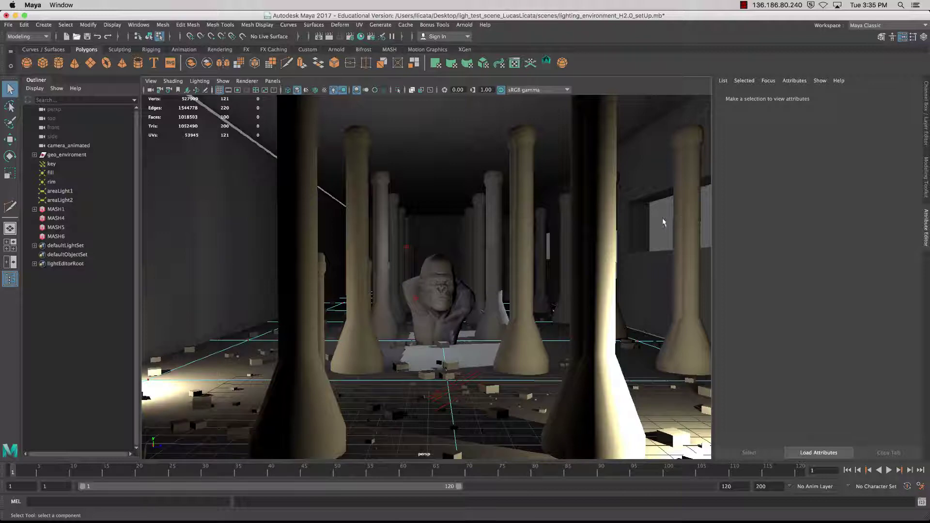
pyautogui.click(68, 165)
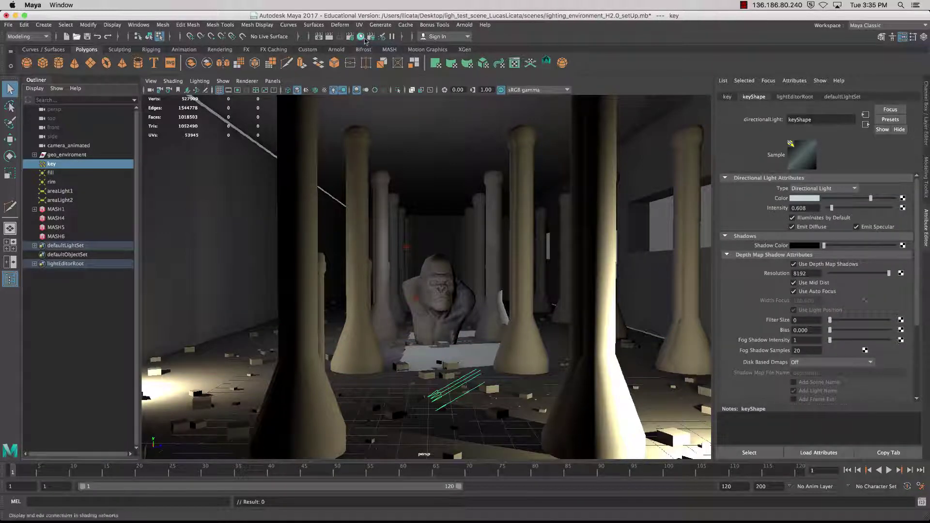
pyautogui.click(382, 39)
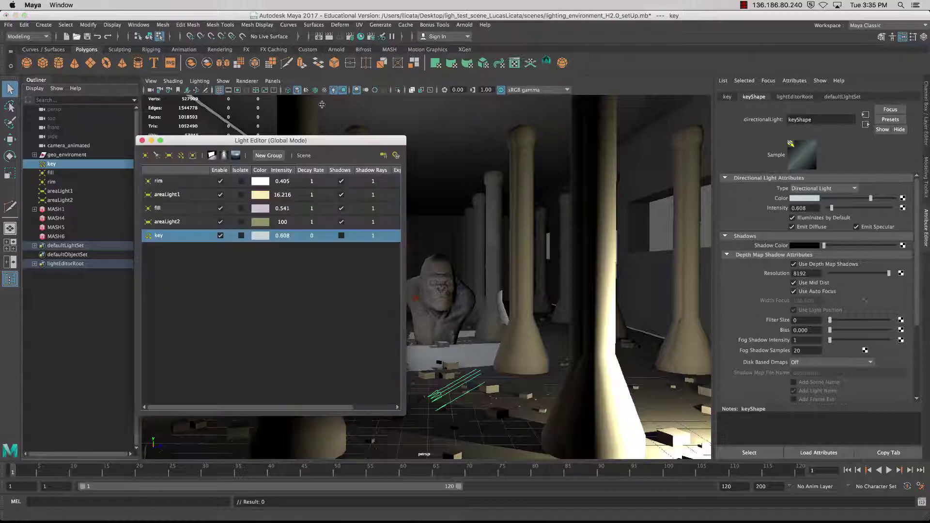
pyautogui.moveTo(300, 136); pyautogui.dragTo(302, 109)
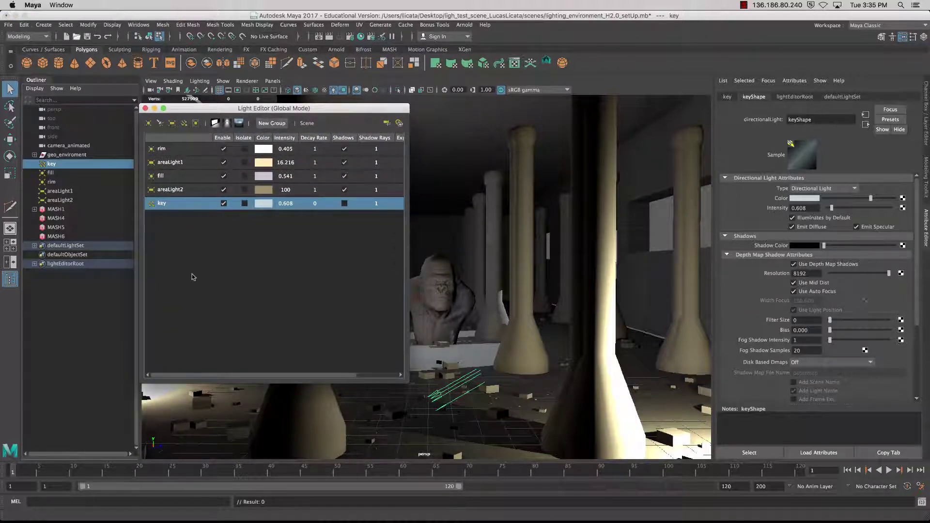
pyautogui.click(223, 203)
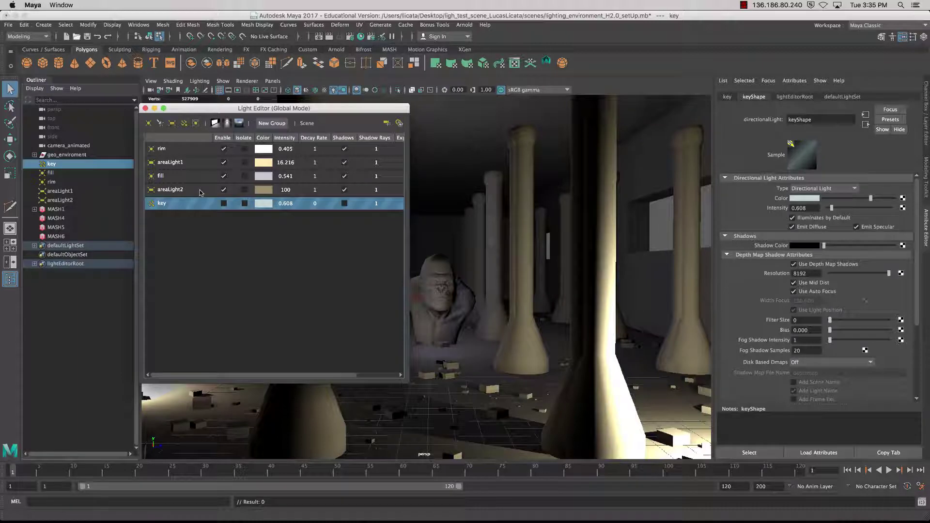
# - Isolate the rim light in the Light Editor and move the editor clear of the bust in the view
pyautogui.click(77, 200)
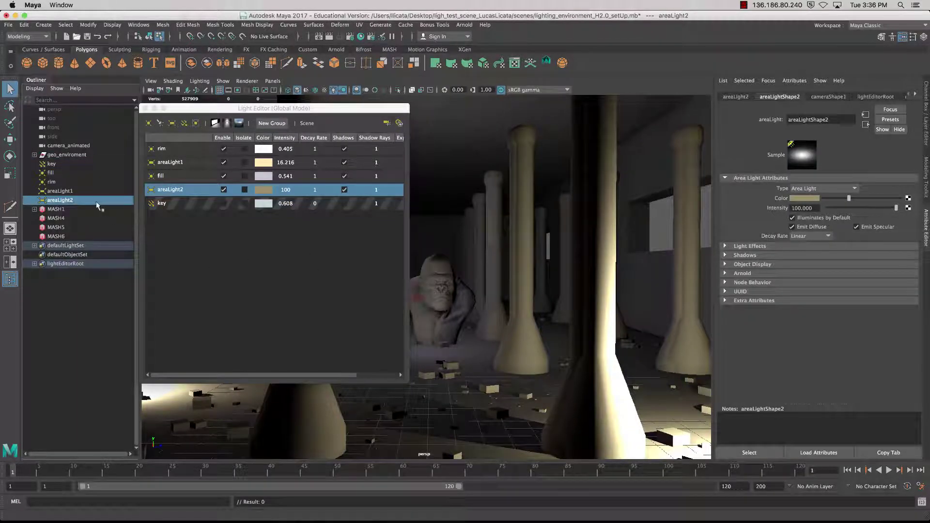
pyautogui.click(85, 172)
pyautogui.click(77, 181)
pyautogui.click(244, 149)
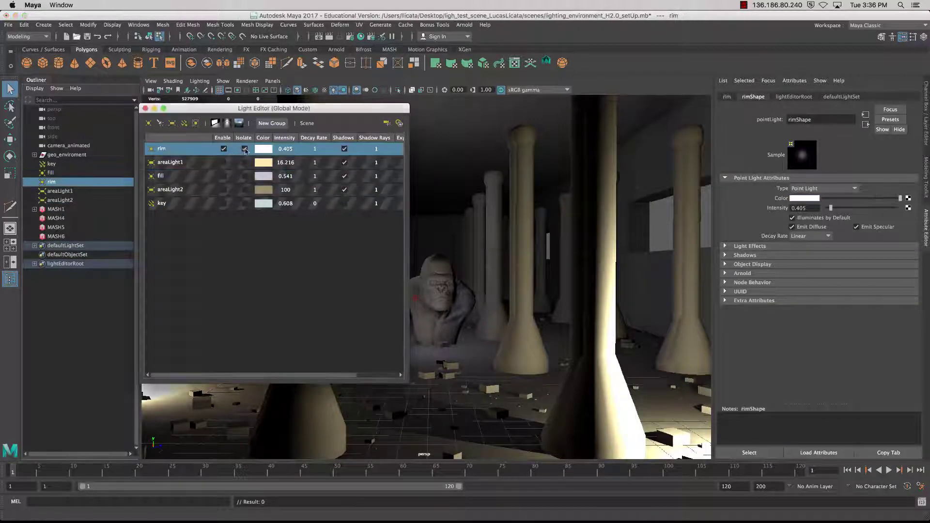
pyautogui.moveTo(297, 108); pyautogui.dragTo(637, 109)
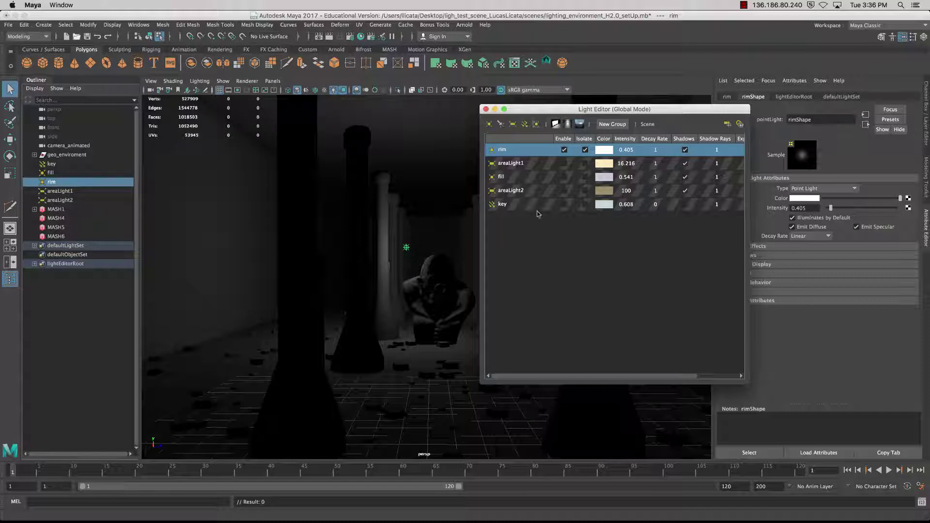
# - Try a rim light intensity of 0.03, then undo that change
pyautogui.doubleClick(622, 151)
pyautogui.write('.03')
pyautogui.press('Return')
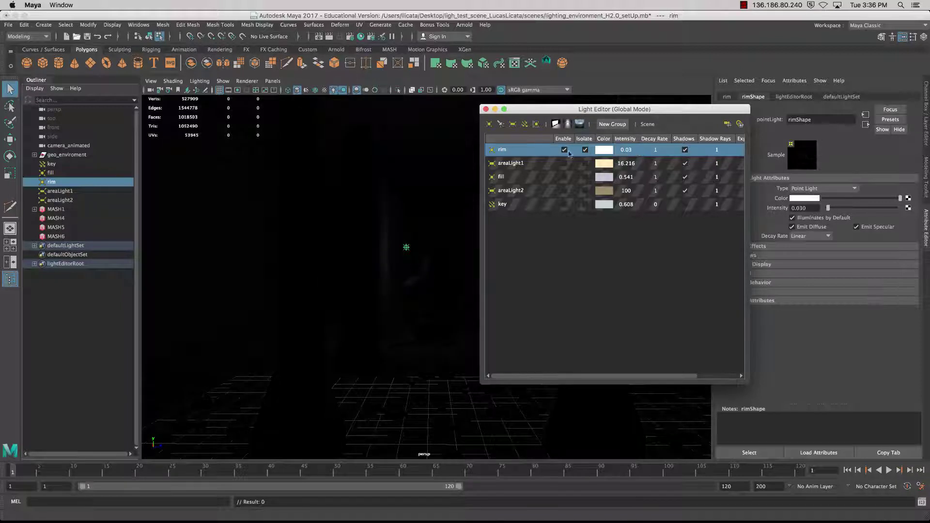
pyautogui.press('super+z')
# - Set the rim light's intensity to 0.4 and try magenta as its color
pyautogui.doubleClick(625, 151)
pyautogui.write('.4')
pyautogui.press('Return')
pyautogui.click(606, 153)
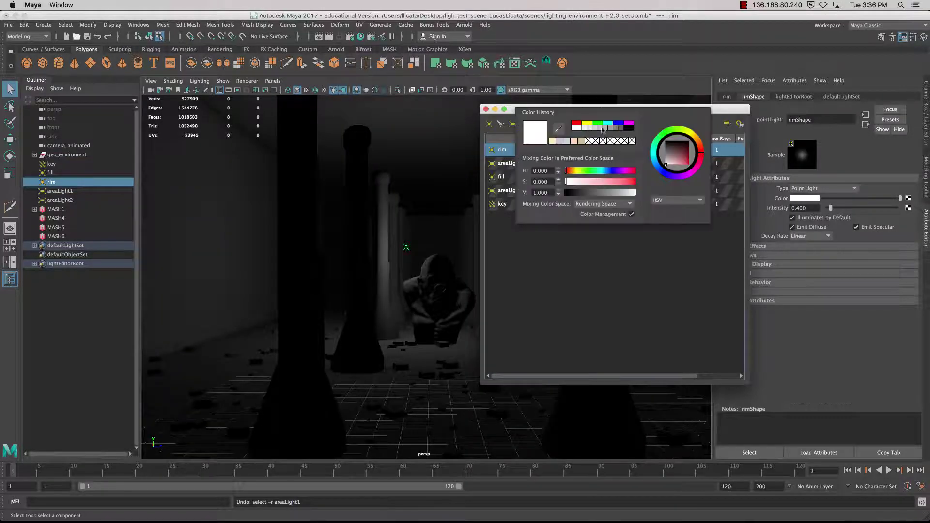
pyautogui.click(629, 123)
pyautogui.click(588, 308)
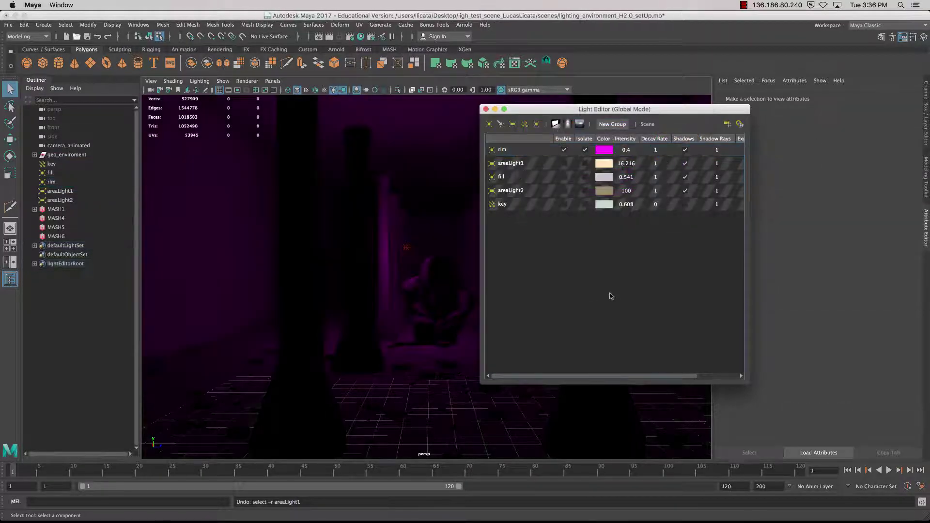
# - Replace the rim light's magenta with a pale peach color and set its intensity to 0.5
pyautogui.click(606, 152)
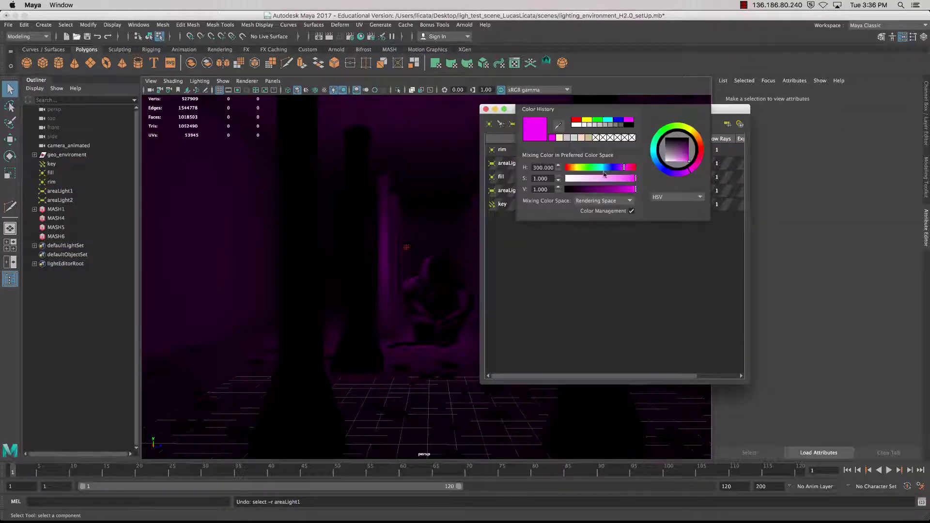
pyautogui.click(574, 138)
pyautogui.click(582, 138)
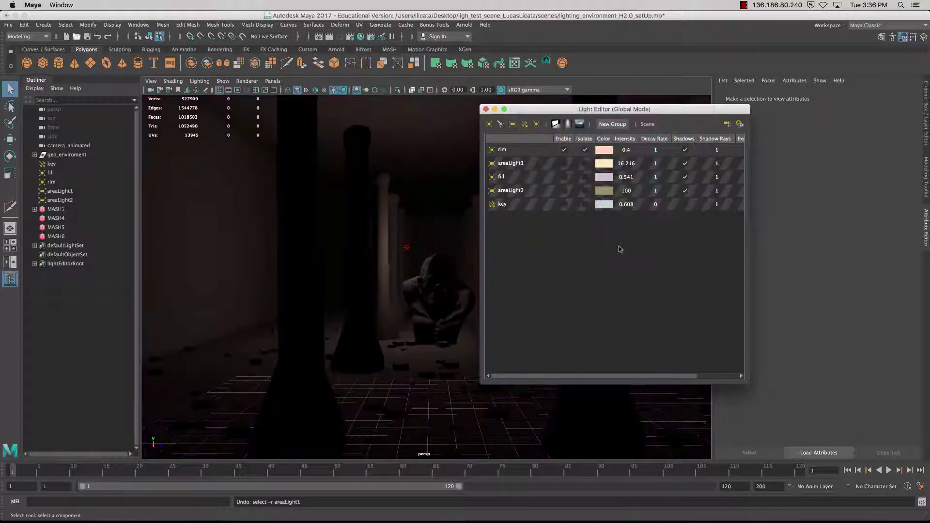
pyautogui.doubleClick(632, 164)
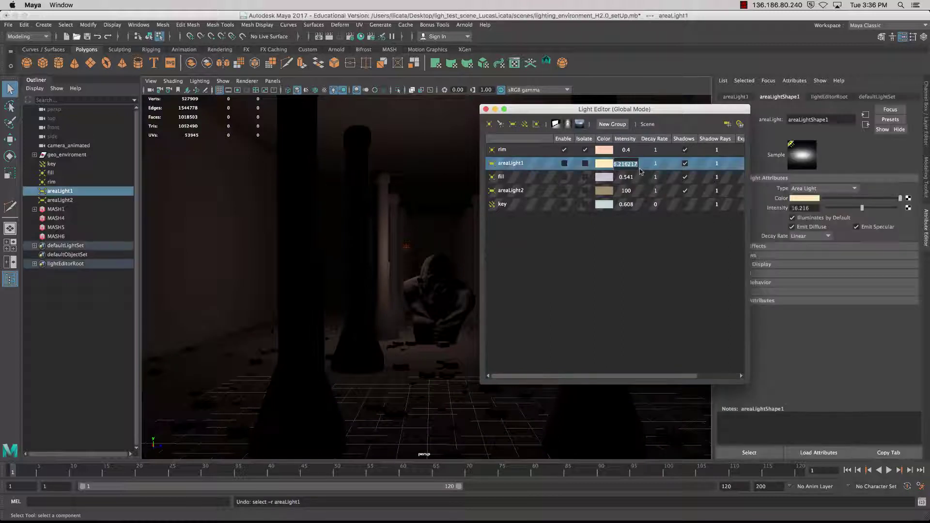
pyautogui.doubleClick(630, 150)
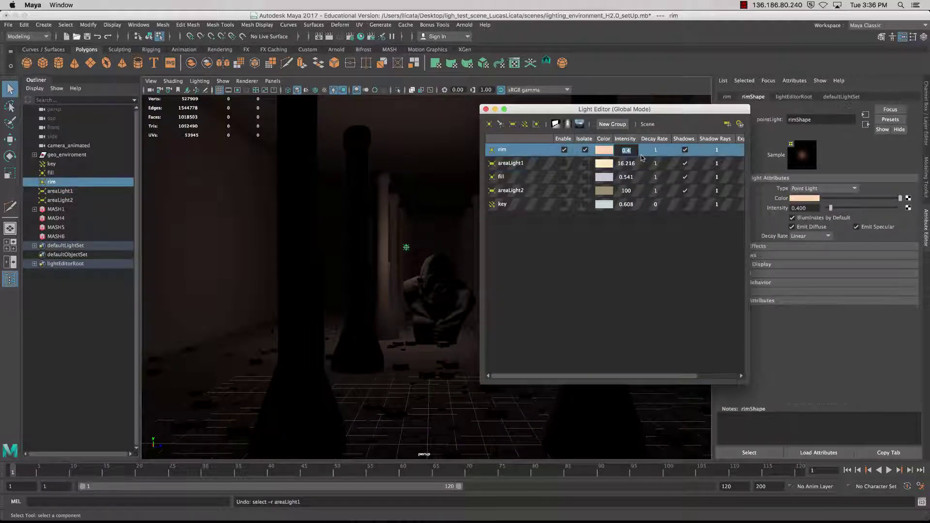
pyautogui.write('0.5')
pyautogui.press('Return')
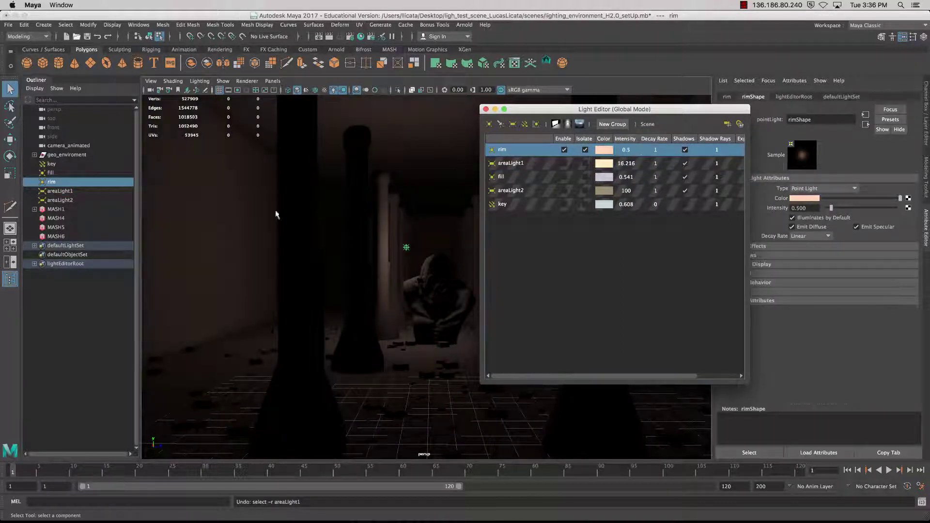
pyautogui.press('Down')
pyautogui.press('Down')
pyautogui.press('Down')
pyautogui.press('Down')
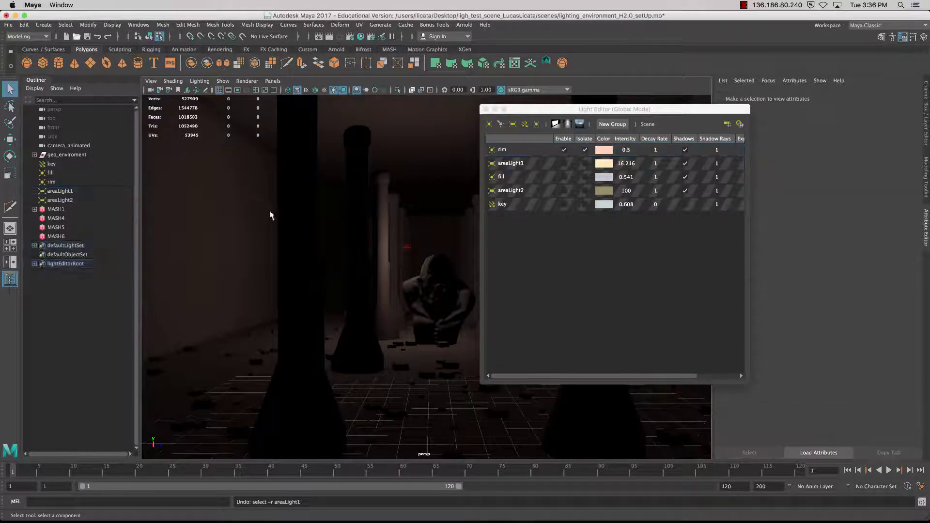
pyautogui.press('super+z')
pyautogui.press('super+z')
pyautogui.press('super+z')
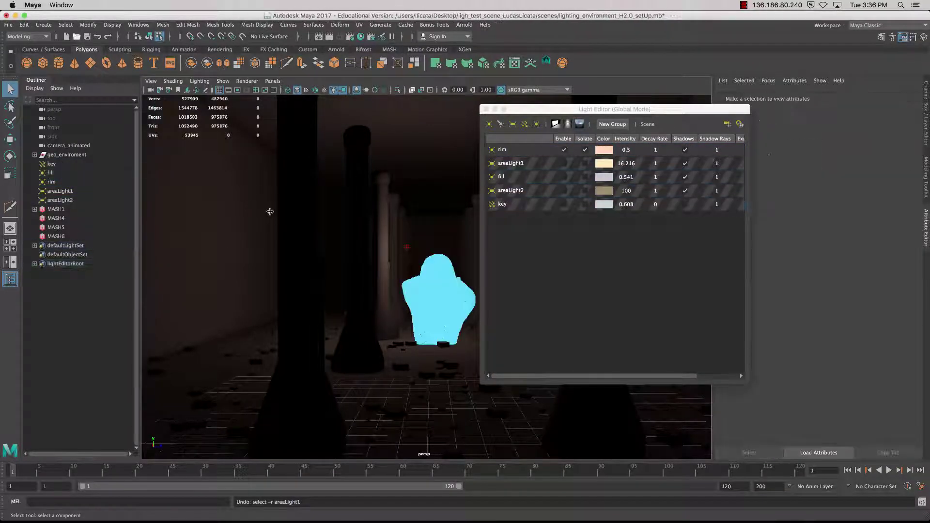
# - Change the rim light's color to a pale cyan with hue 180 and saturation 0.241, and set its intensity to 0.55
pyautogui.click(603, 151)
pyautogui.doubleClick(630, 151)
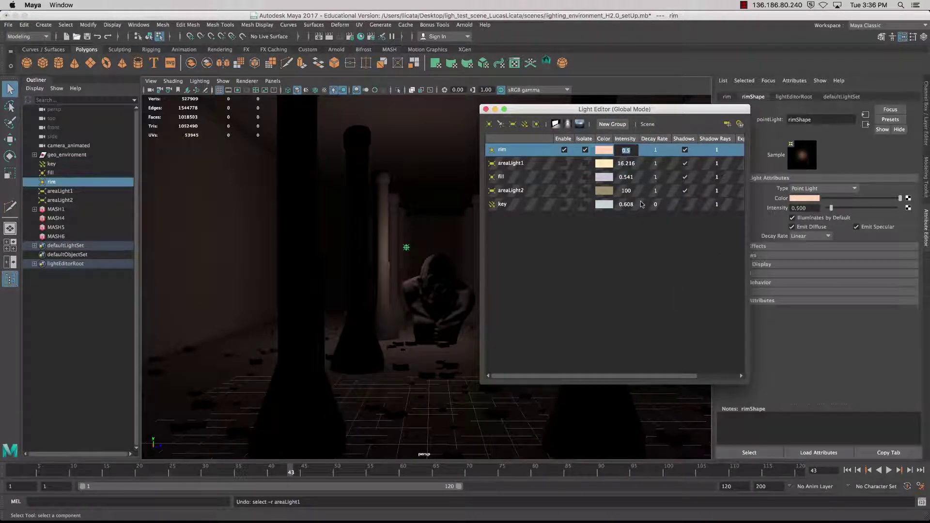
pyautogui.click(604, 151)
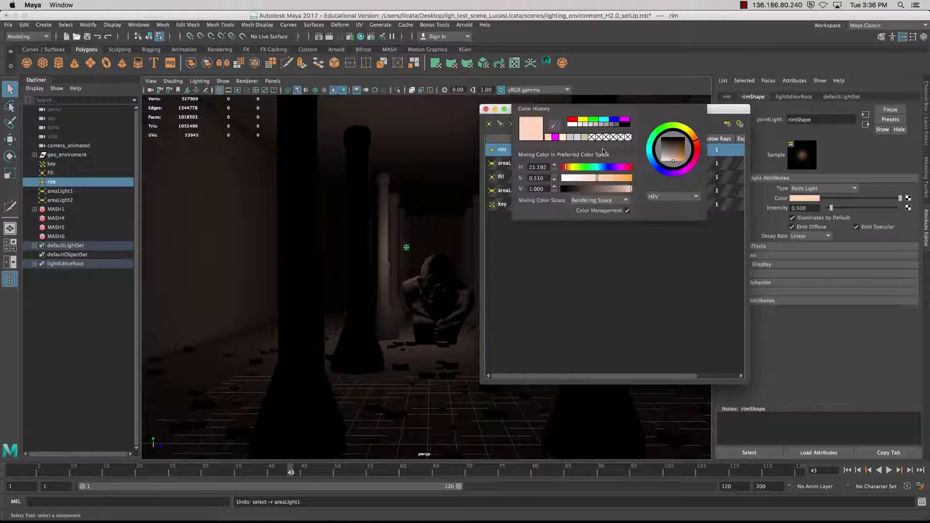
pyautogui.click(577, 138)
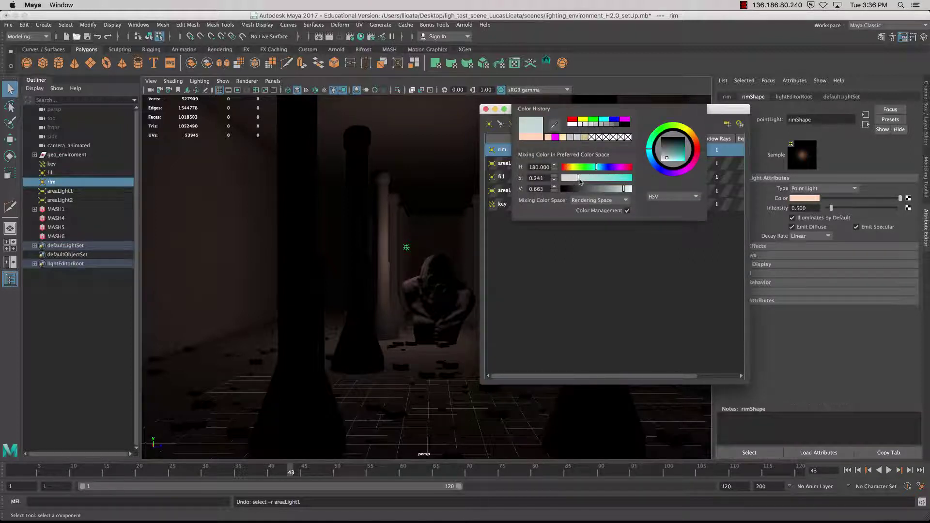
pyautogui.click(619, 264)
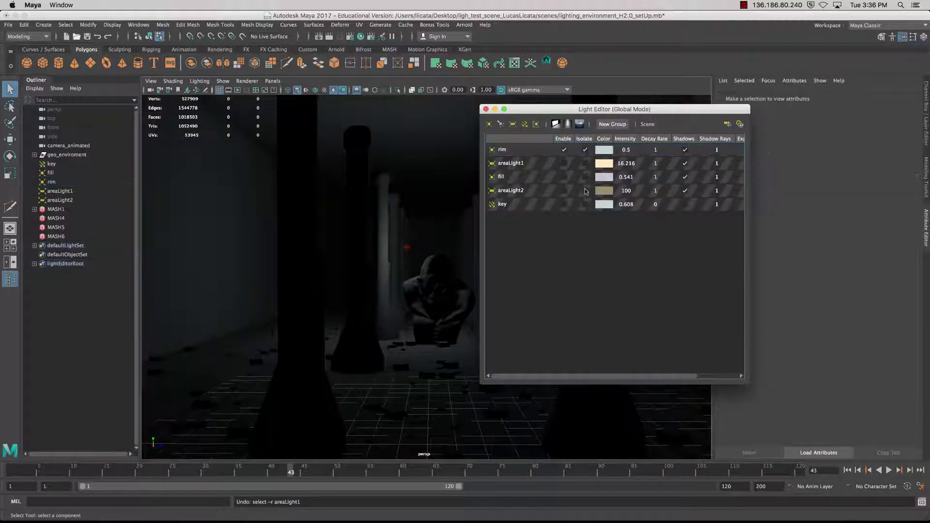
pyautogui.doubleClick(623, 150)
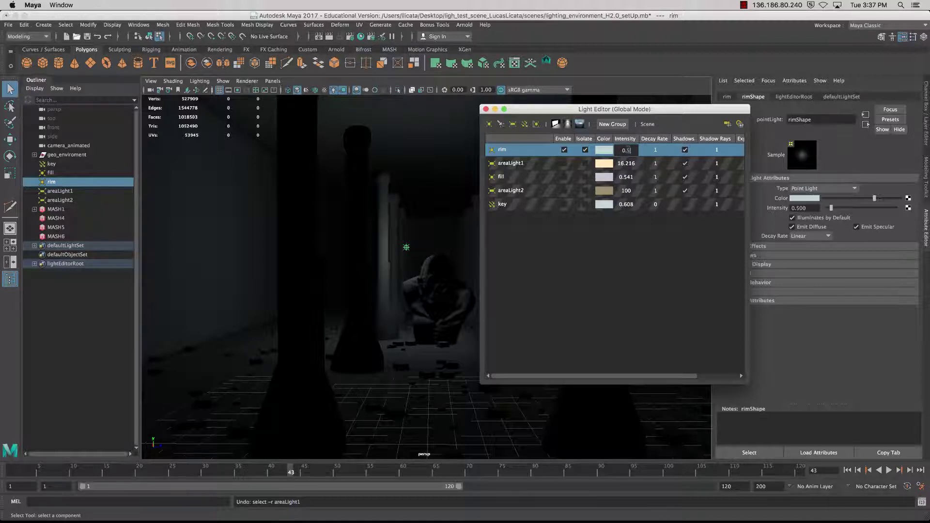
pyautogui.write('0.55')
pyautogui.press('Return')
# - Stop isolating the rim light, enable the key light again and close the Light Editor
pyautogui.moveTo(611, 110); pyautogui.dragTo(239, 121)
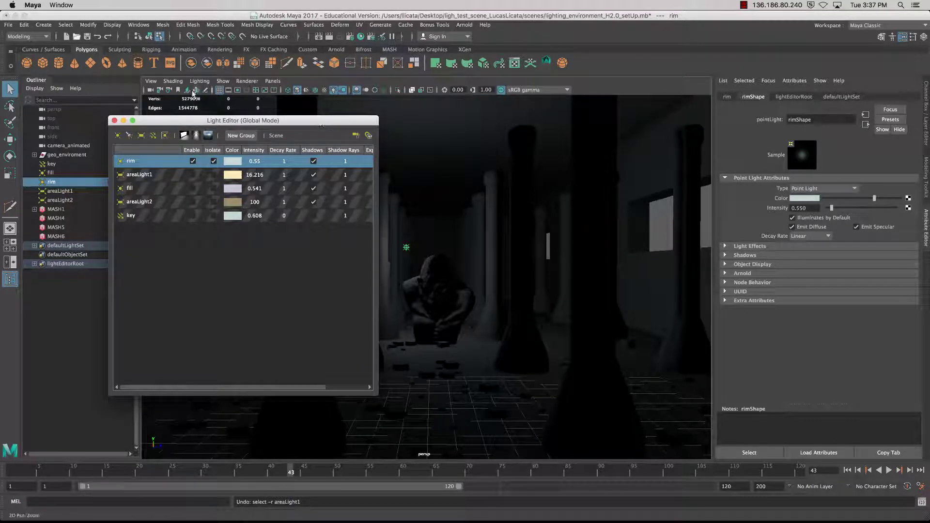
pyautogui.click(212, 162)
pyautogui.moveTo(193, 216); pyautogui.dragTo(193, 222)
pyautogui.click(194, 206)
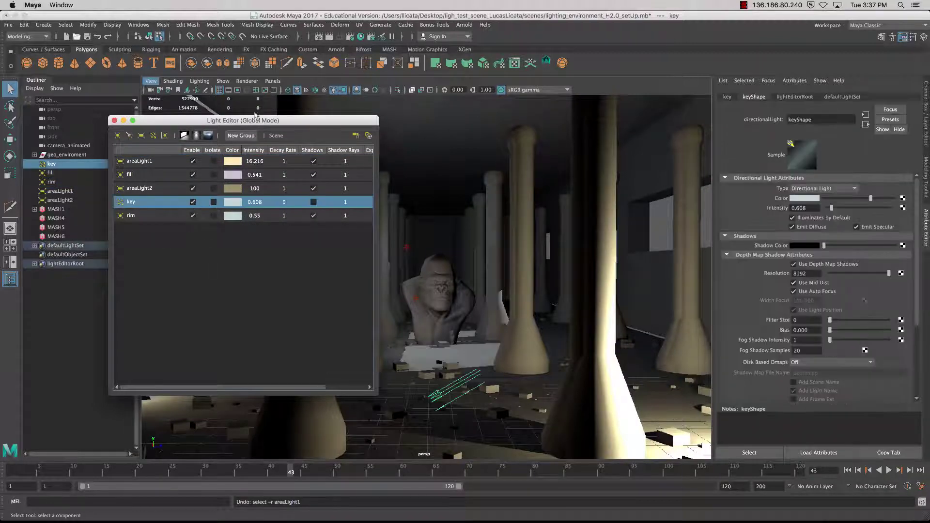
pyautogui.moveTo(255, 116); pyautogui.dragTo(325, 93)
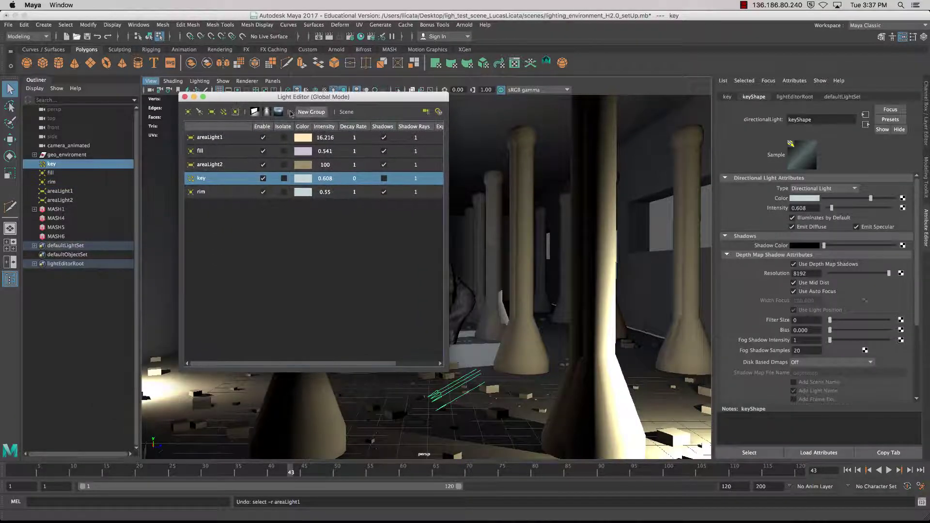
pyautogui.click(184, 97)
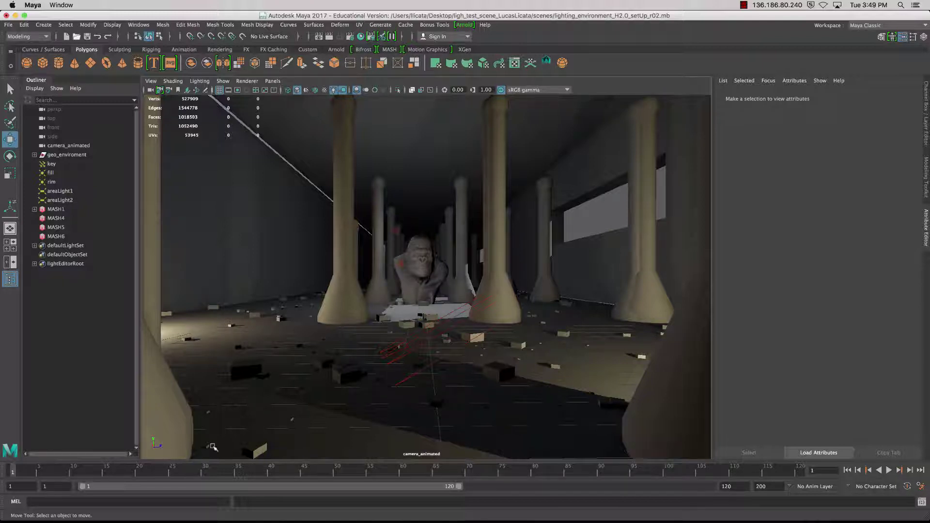
# - Play back the animation through camera_animated and return to frame 1
pyautogui.hotkey('alt', 'v')
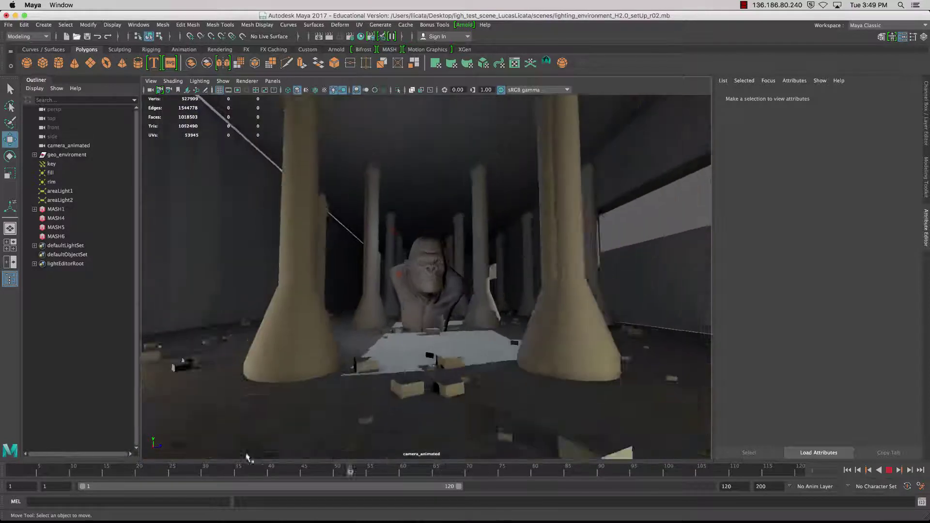
pyautogui.moveTo(80, 469); pyautogui.dragTo(6, 449)
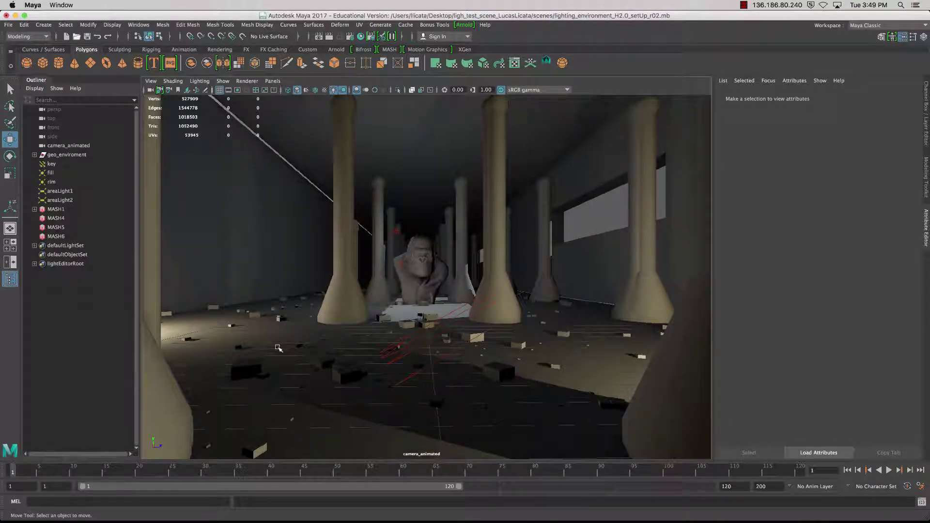
# - Select the building mesh and bring up the attributes of its lambert1 material
pyautogui.click(242, 226)
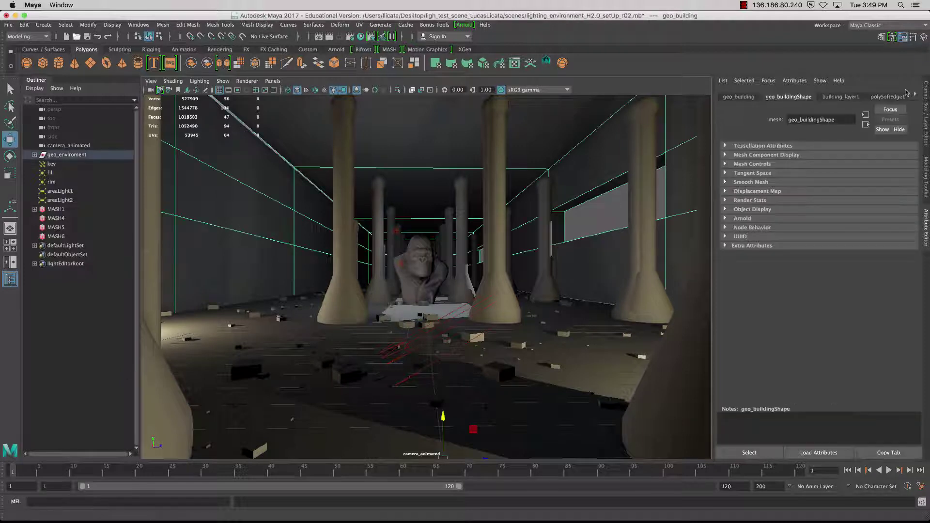
pyautogui.click(915, 96)
pyautogui.click(915, 96)
pyautogui.click(915, 96)
pyautogui.click(915, 96)
pyautogui.click(915, 96)
pyautogui.click(890, 97)
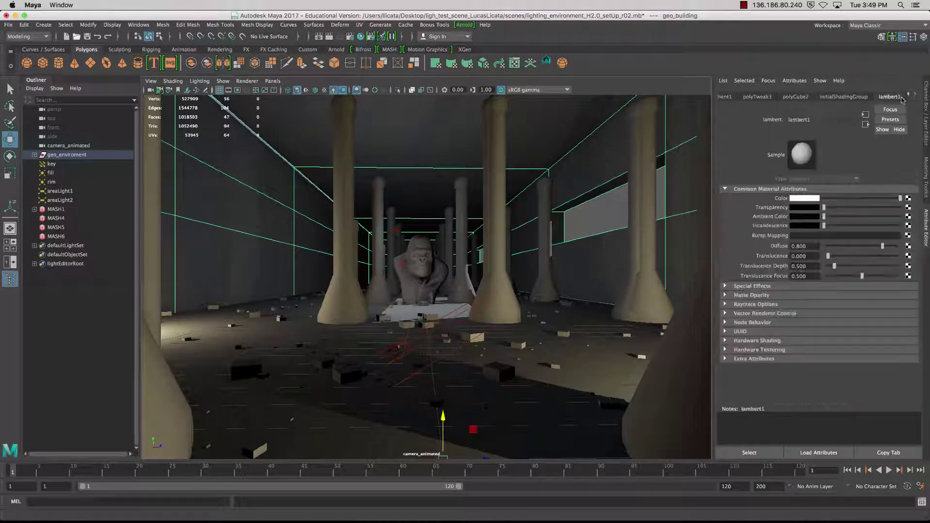
# - Try a mid-gray color on the lambert1 material and set it back to full white
pyautogui.moveTo(900, 199); pyautogui.dragTo(929, 199)
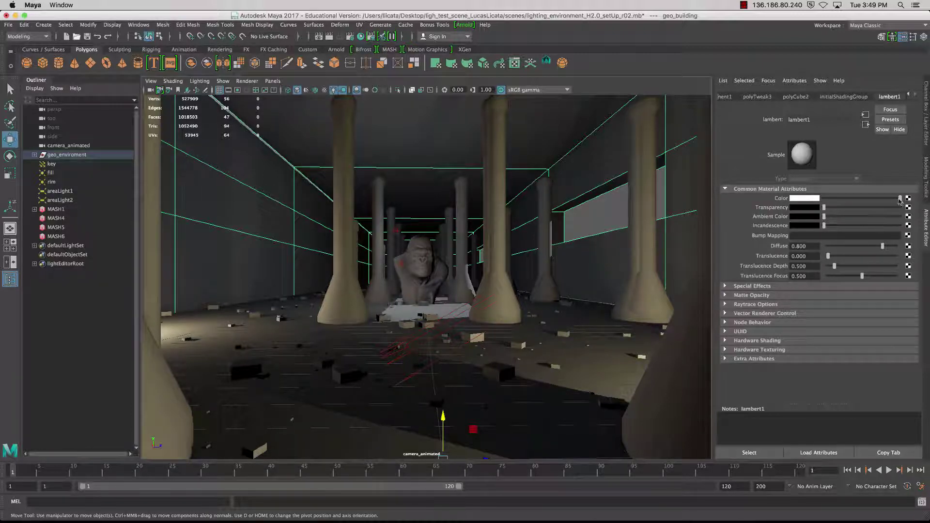
pyautogui.moveTo(899, 199); pyautogui.dragTo(856, 213)
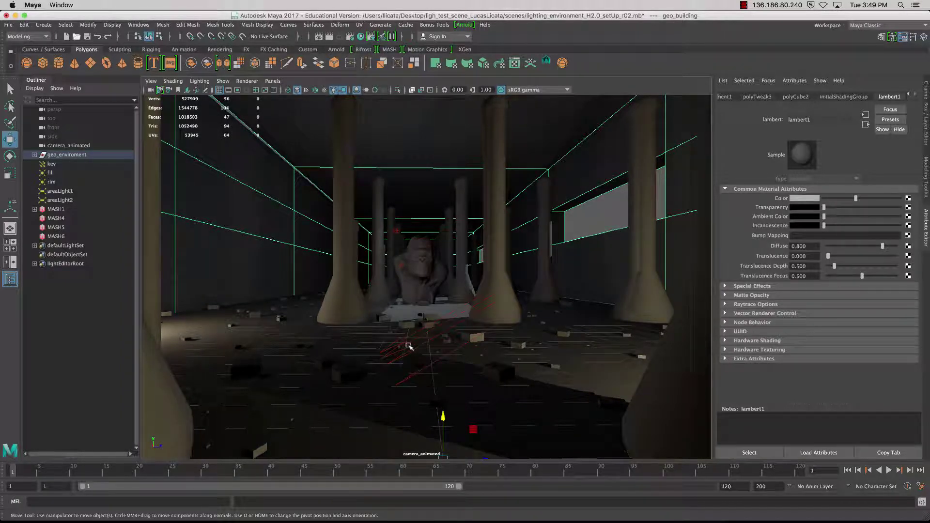
pyautogui.moveTo(855, 199); pyautogui.dragTo(918, 197)
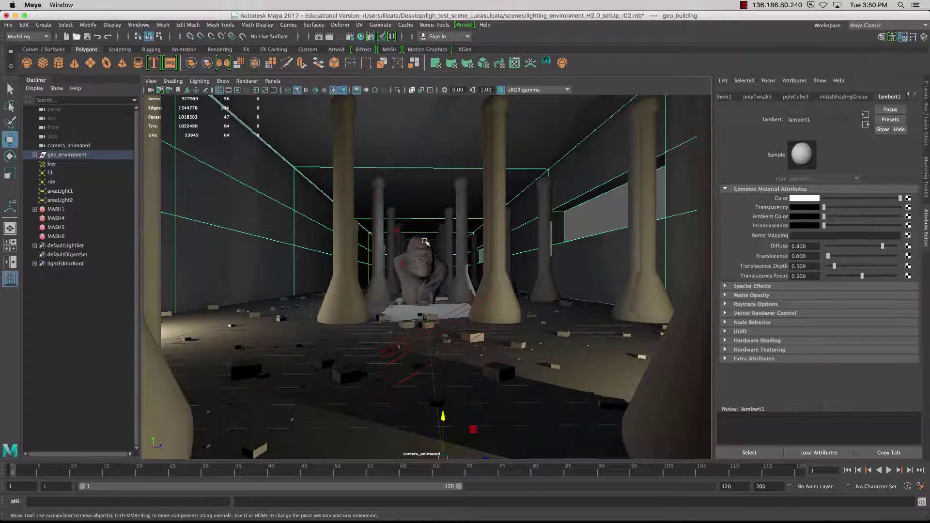
# - Rotate the key light up toward the side wall, then tilt it back down to about -27 degrees in X
pyautogui.click(590, 226)
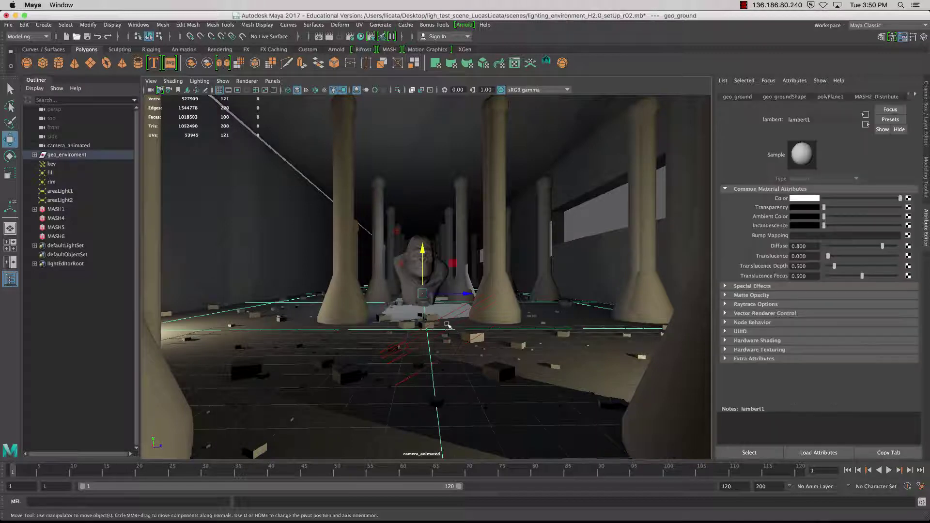
pyautogui.click(407, 343)
pyautogui.press('e')
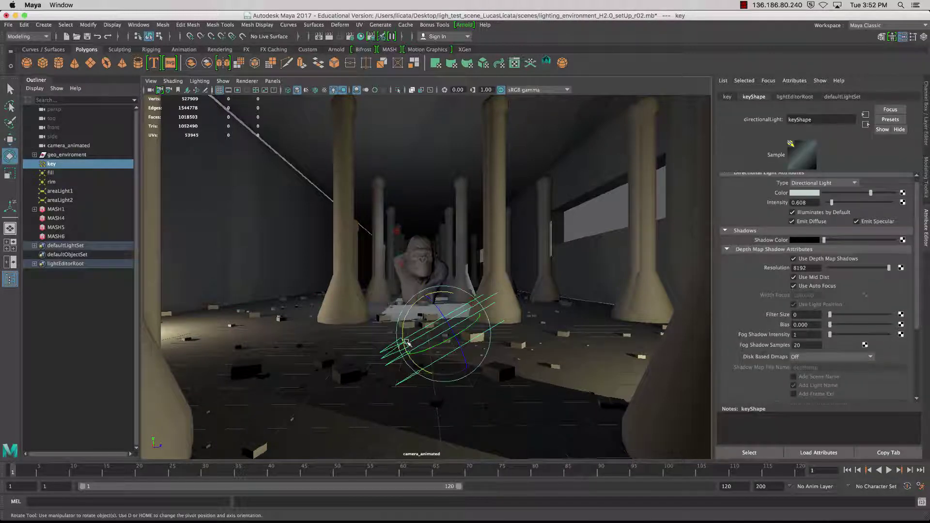
pyautogui.moveTo(417, 299)
pyautogui.mouseDown()
pyautogui.moveTo(413, 308)
pyautogui.moveTo(434, 295)
pyautogui.mouseUp()
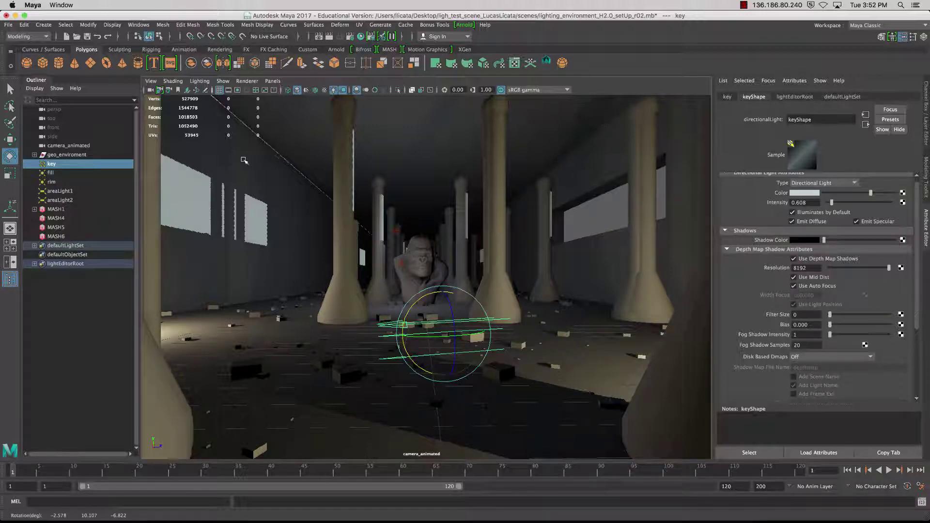
pyautogui.moveTo(425, 296)
pyautogui.mouseDown()
pyautogui.moveTo(414, 304)
pyautogui.moveTo(419, 312)
pyautogui.moveTo(417, 303)
pyautogui.mouseUp()
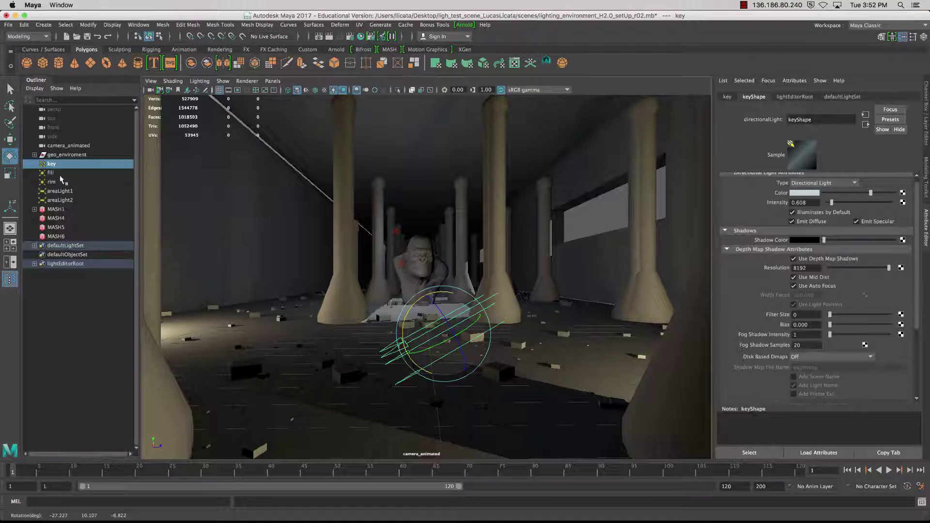
# - Reopen the Light Editor and disable the key light
pyautogui.click(381, 37)
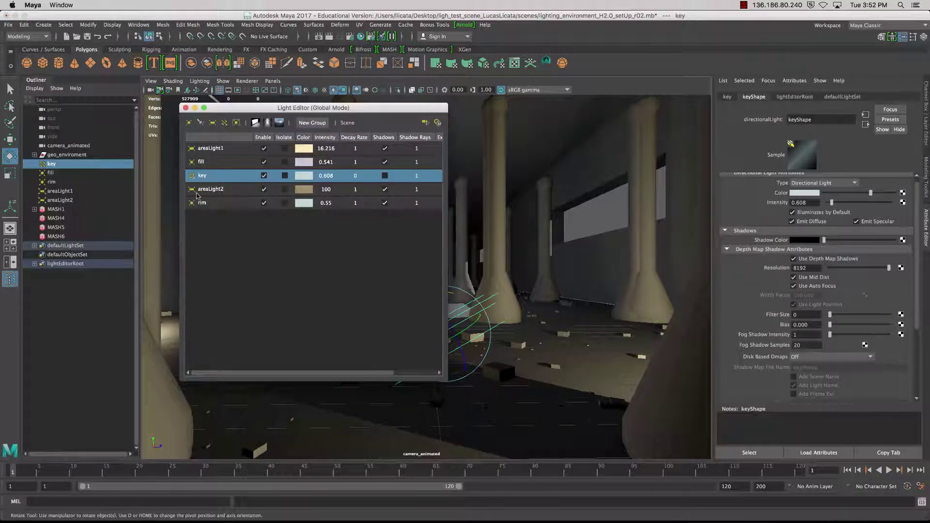
pyautogui.click(264, 175)
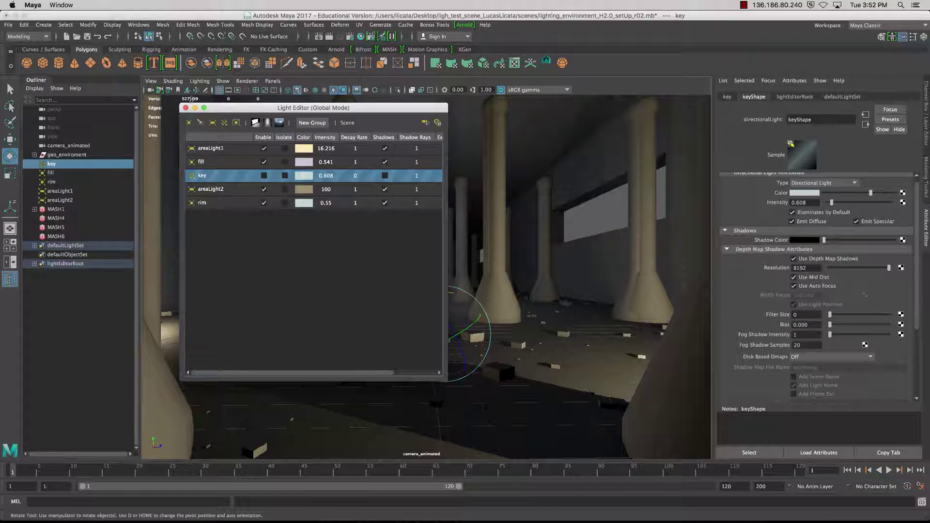
# - Close the Light Editor and create a spot light in the scene
pyautogui.click(195, 108)
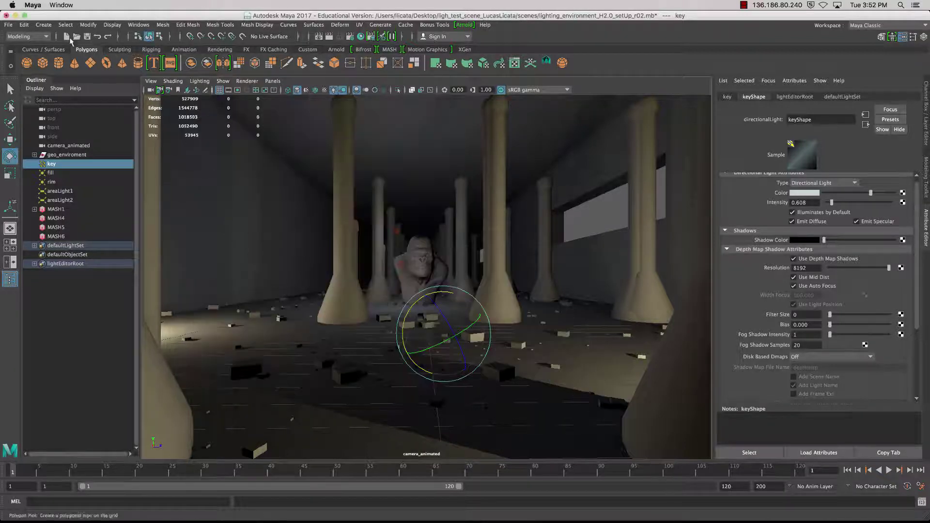
pyautogui.click(215, 50)
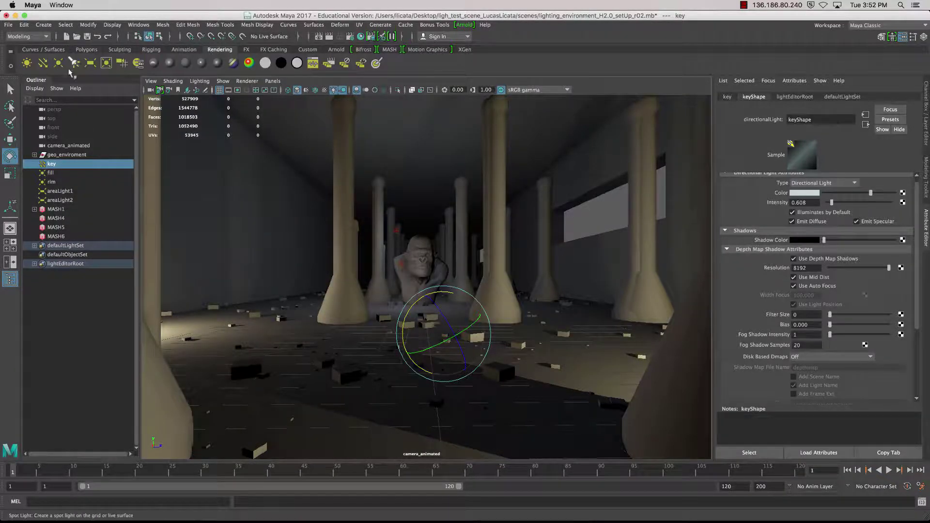
pyautogui.click(75, 64)
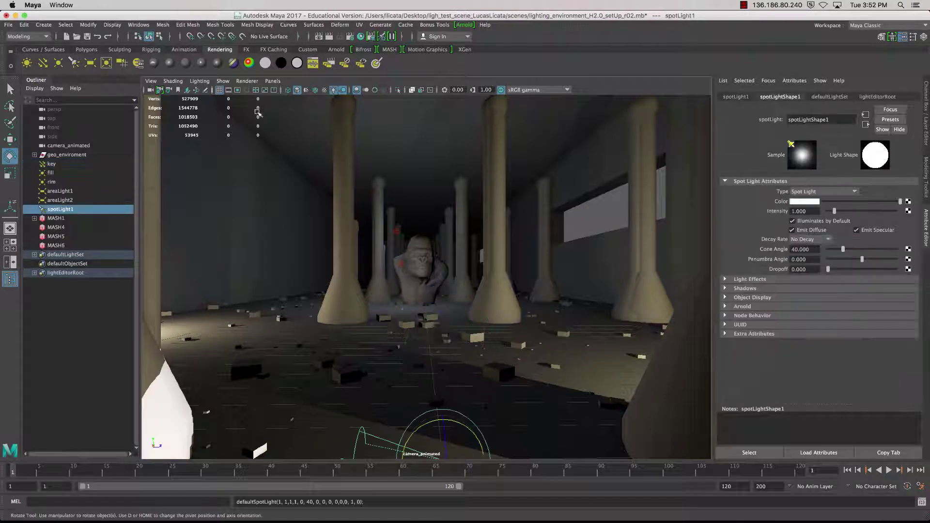
# - Look through the new spot light and position it outside the building, aimed through the side window opening at the interior
pyautogui.click(272, 81)
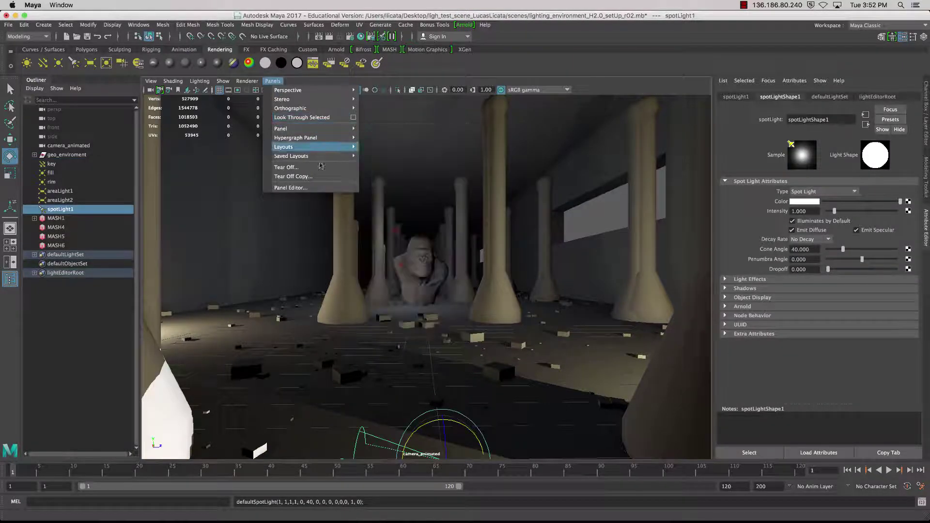
pyautogui.click(302, 117)
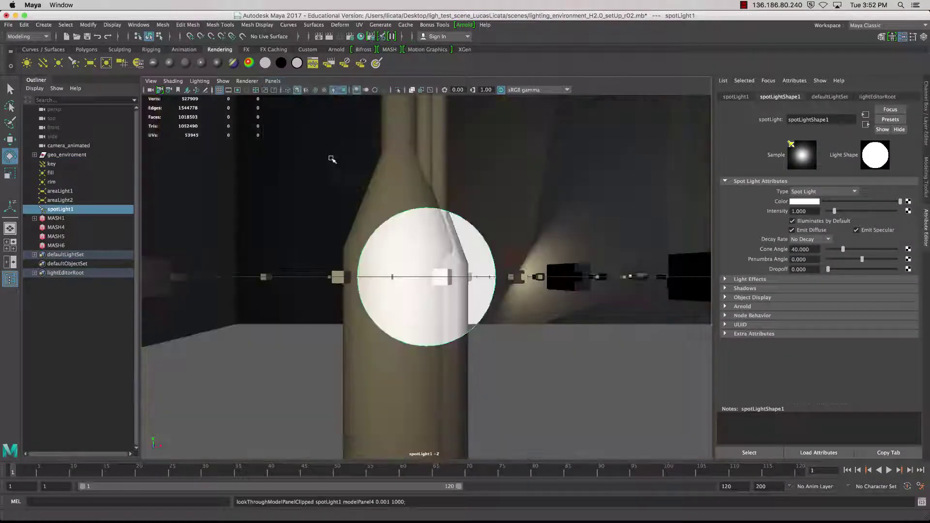
pyautogui.keyDown('alt'); pyautogui.moveTo(333, 155); pyautogui.dragTo(319, 207, button='middle'); pyautogui.keyUp('alt')
pyautogui.moveTo(319, 208)
pyautogui.keyDown('alt'); pyautogui.mouseDown()
pyautogui.moveTo(306, 216)
pyautogui.moveTo(312, 276)
pyautogui.moveTo(291, 174)
pyautogui.moveTo(322, 194)
pyautogui.mouseUp(); pyautogui.keyUp('alt')
pyautogui.moveTo(318, 198); pyautogui.dragTo(318, 209, button='right')
pyautogui.scroll(1, 317, 209)
pyautogui.scroll(-8, 318, 209)
pyautogui.scroll(-3, 319, 205)
pyautogui.keyDown('alt'); pyautogui.moveTo(319, 205); pyautogui.dragTo(297, 214); pyautogui.keyUp('alt')
pyautogui.keyDown('alt'); pyautogui.moveTo(297, 214); pyautogui.dragTo(314, 225, button='middle'); pyautogui.keyUp('alt')
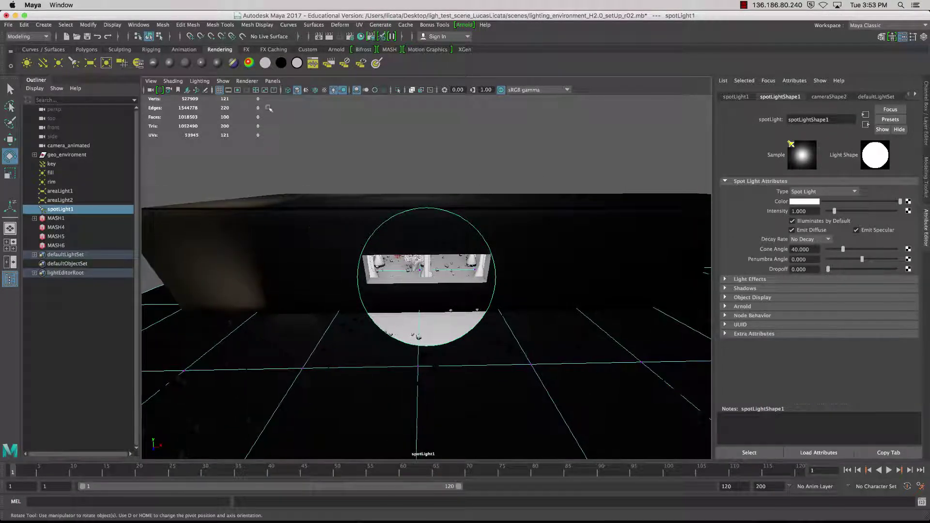
# - Return the viewport to the camera_animated view
pyautogui.click(273, 81)
pyautogui.moveTo(296, 90)
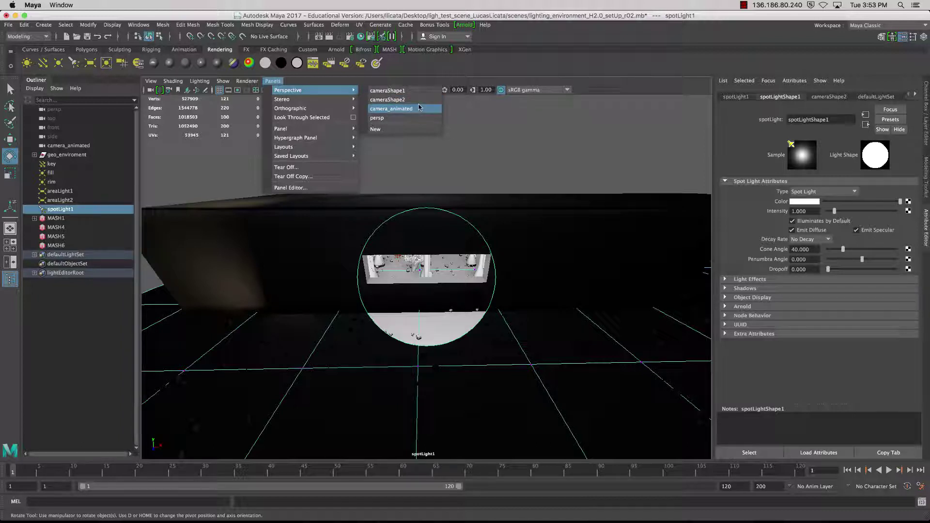
pyautogui.click(419, 108)
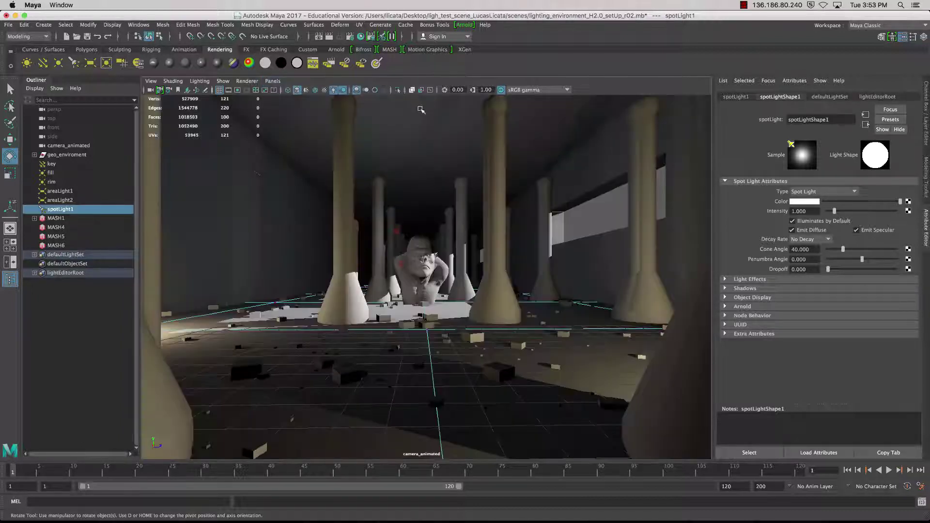
# - Show the spot light's manipulators and move its aim point to the base of the gorilla bust
pyautogui.click(13, 206)
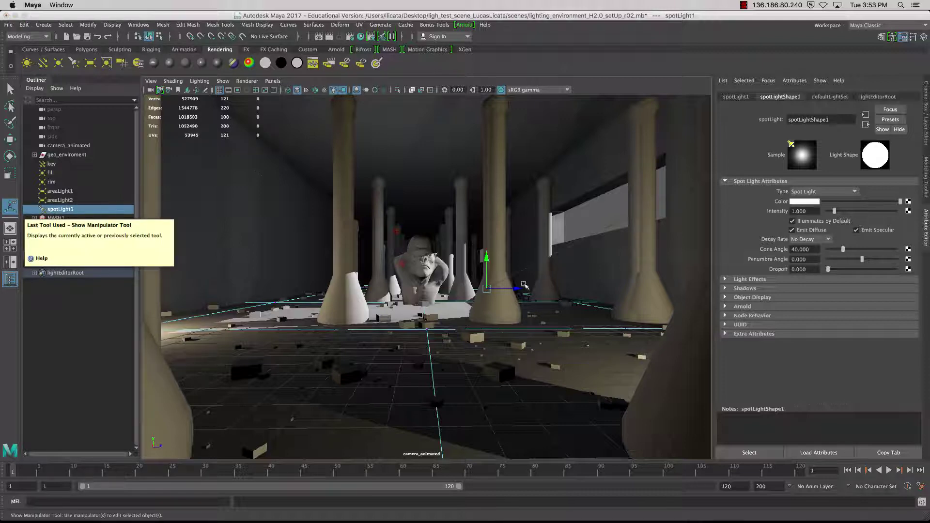
pyautogui.moveTo(523, 286); pyautogui.dragTo(463, 262)
pyautogui.moveTo(466, 295)
pyautogui.mouseDown()
pyautogui.moveTo(488, 379)
pyautogui.moveTo(458, 416)
pyautogui.moveTo(458, 436)
pyautogui.moveTo(458, 346)
pyautogui.moveTo(442, 282)
pyautogui.mouseUp()
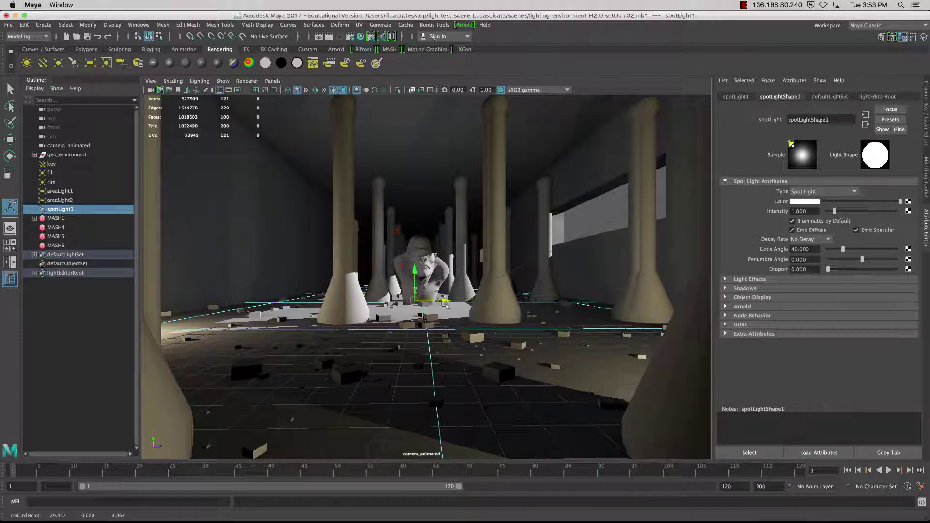
# - View the building from outside and raise the spot light's aim point slightly
pyautogui.keyDown('alt'); pyautogui.moveTo(558, 324); pyautogui.dragTo(434, 357, button='middle'); pyautogui.keyUp('alt')
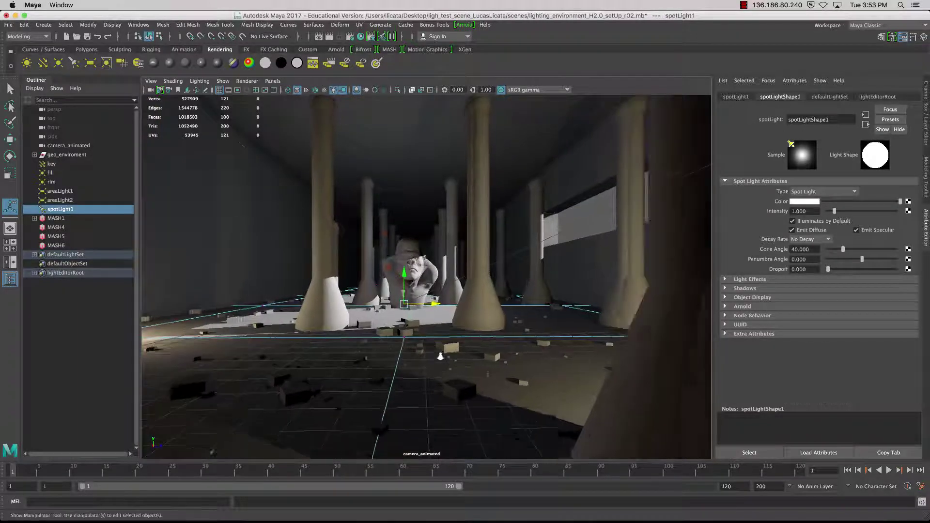
pyautogui.scroll(-15, 441, 358)
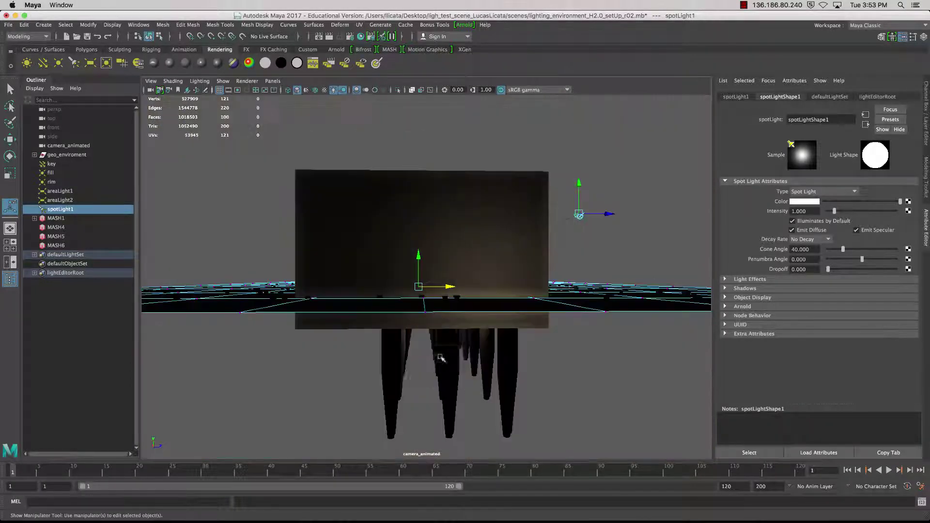
pyautogui.keyDown('alt'); pyautogui.moveTo(451, 335); pyautogui.dragTo(430, 360, button='middle'); pyautogui.keyUp('alt')
pyautogui.scroll(-3, 429, 360)
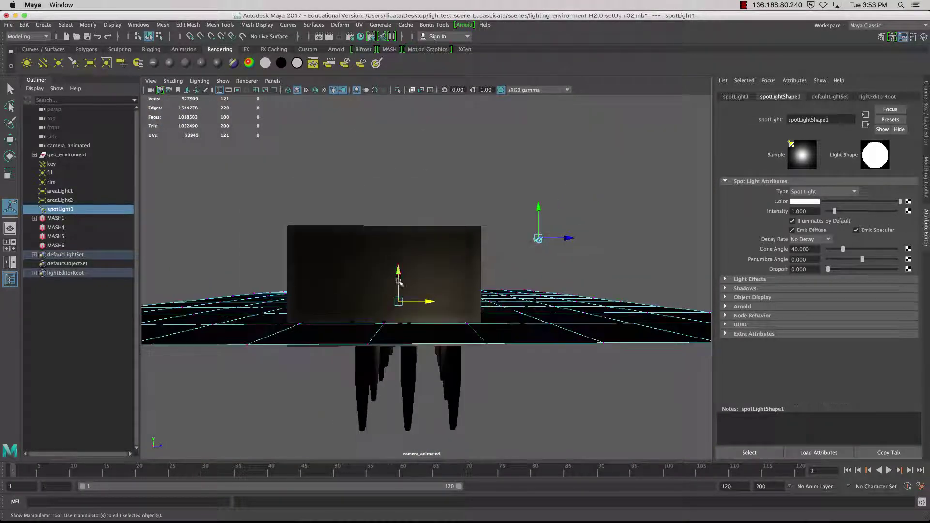
pyautogui.moveTo(399, 282); pyautogui.dragTo(400, 293)
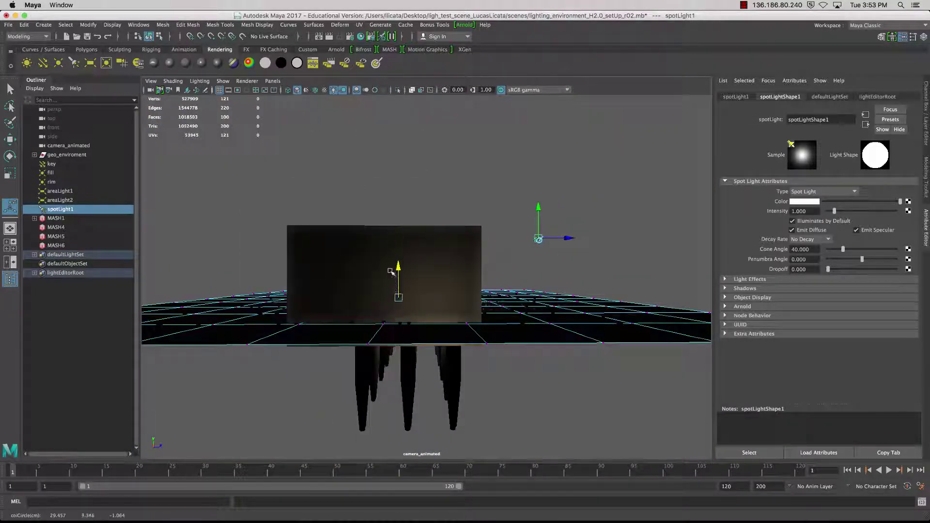
pyautogui.moveTo(391, 267); pyautogui.dragTo(392, 271)
# - Lower the spot light's origin beside the side wall and shift it to about Y 19.1 and Z 34.3
pyautogui.scroll(-5, 449, 308)
pyautogui.scroll(12, 447, 309)
pyautogui.scroll(-3, 448, 309)
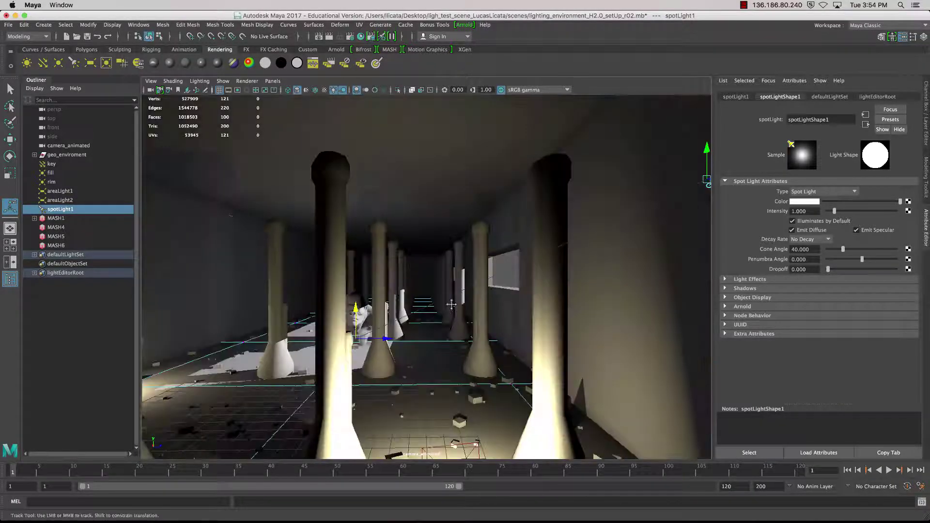
pyautogui.keyDown('alt'); pyautogui.moveTo(452, 305); pyautogui.dragTo(359, 298, button='middle'); pyautogui.keyUp('alt')
pyautogui.moveTo(707, 178); pyautogui.dragTo(656, 183)
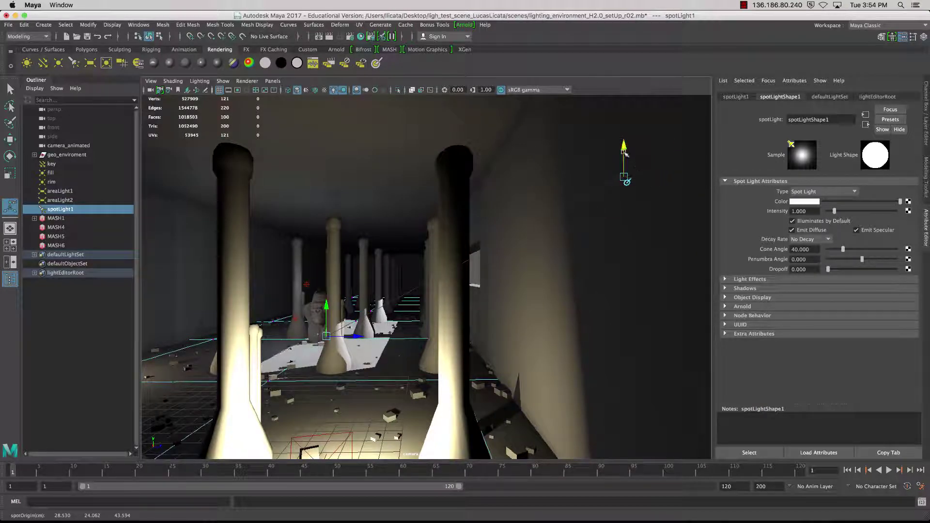
pyautogui.moveTo(627, 154); pyautogui.dragTo(624, 180)
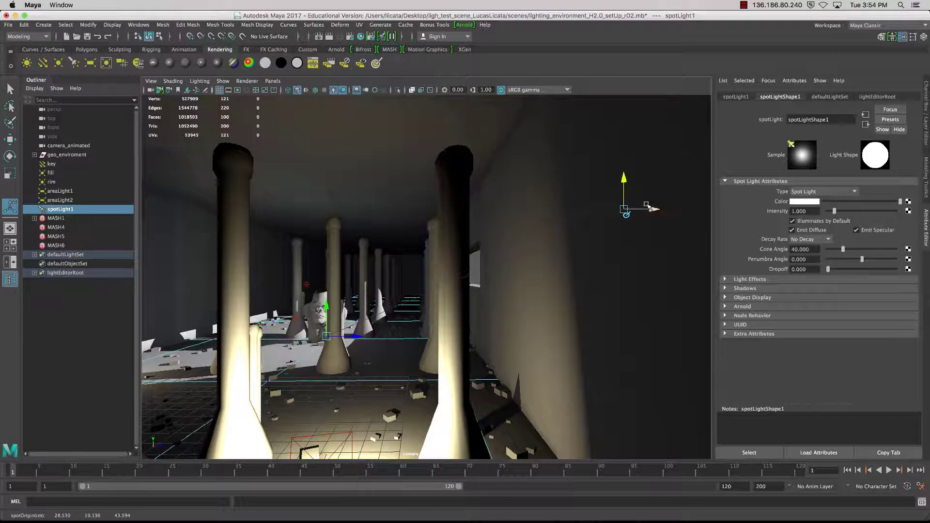
pyautogui.moveTo(653, 208); pyautogui.dragTo(583, 220)
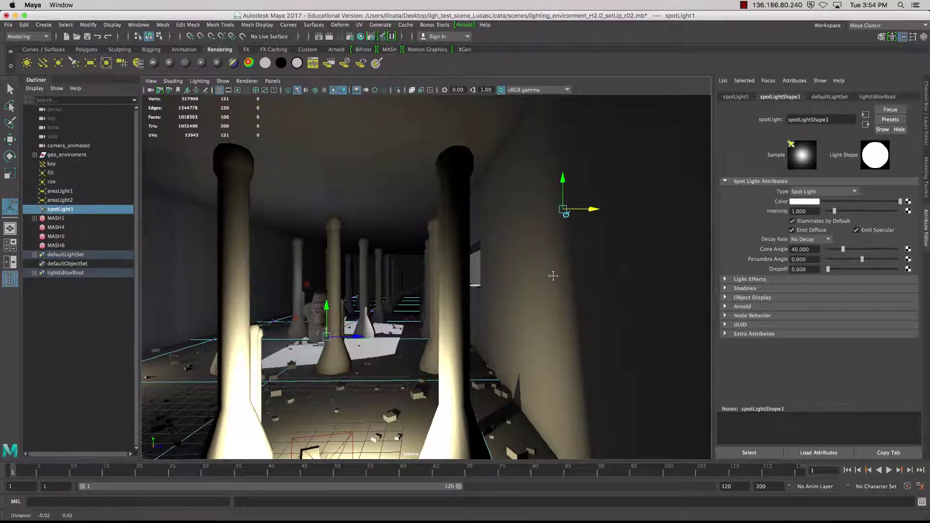
pyautogui.keyDown('alt'); pyautogui.moveTo(551, 275); pyautogui.dragTo(553, 275, button='middle'); pyautogui.keyUp('alt')
pyautogui.keyDown('alt'); pyautogui.moveTo(553, 276); pyautogui.dragTo(602, 276); pyautogui.keyUp('alt')
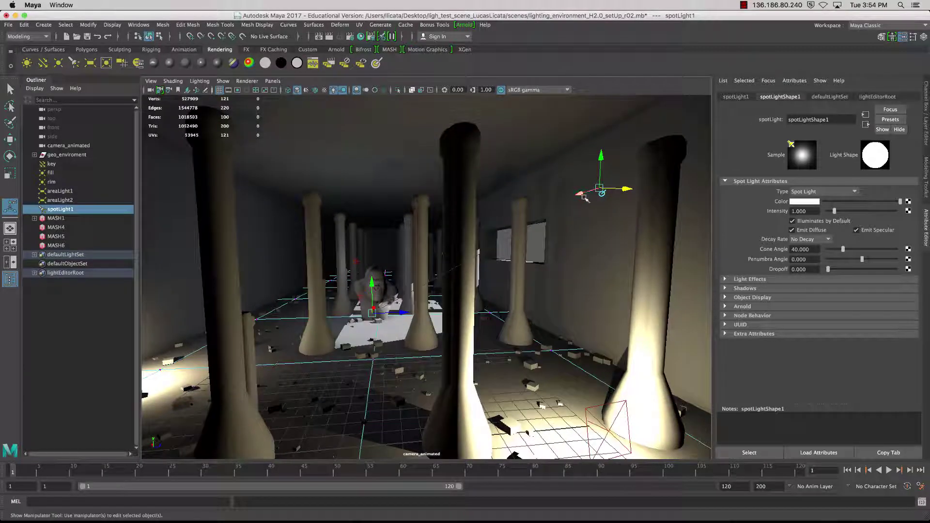
pyautogui.moveTo(585, 197); pyautogui.dragTo(571, 200)
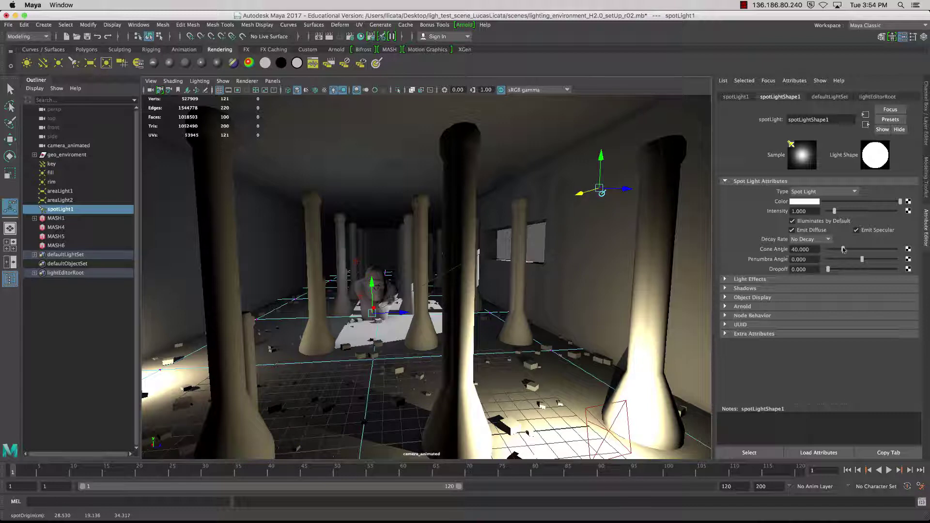
# - Widen the spot light's cone angle to 90 and move its origin to about Y 30.8 and Z 60.8
pyautogui.moveTo(843, 250); pyautogui.dragTo(862, 249)
pyautogui.keyDown('alt'); pyautogui.moveTo(605, 270); pyautogui.dragTo(551, 264); pyautogui.keyUp('alt')
pyautogui.moveTo(599, 199); pyautogui.dragTo(680, 201)
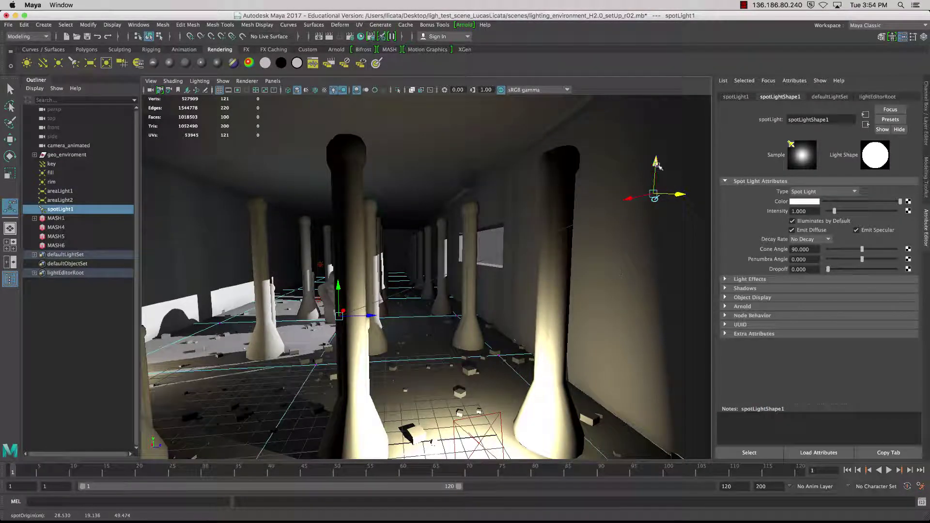
pyautogui.moveTo(658, 166); pyautogui.dragTo(662, 122)
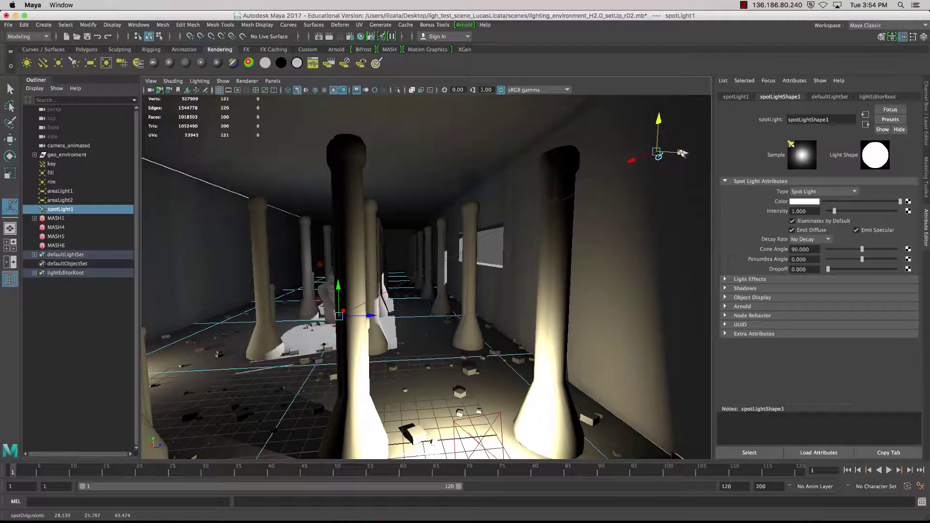
pyautogui.keyDown('alt'); pyautogui.moveTo(623, 204); pyautogui.dragTo(536, 228, button='right'); pyautogui.keyUp('alt')
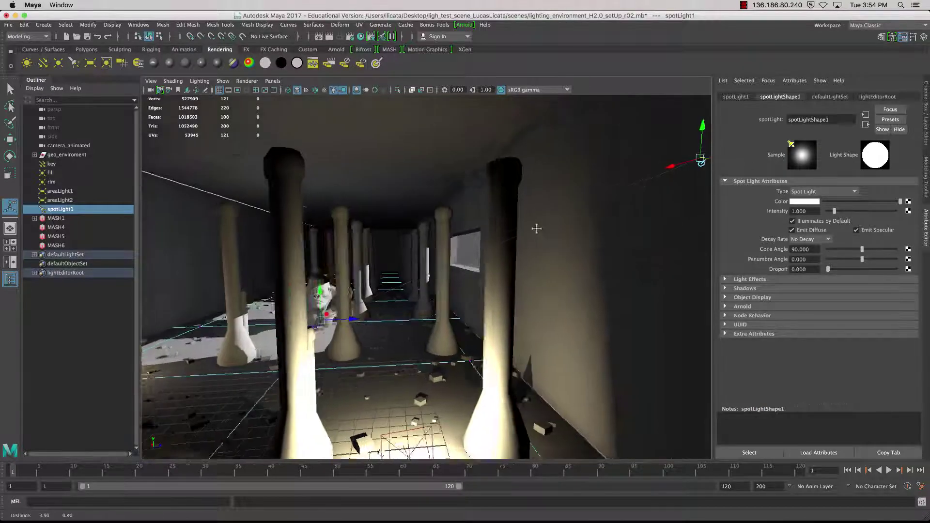
pyautogui.keyDown('alt'); pyautogui.moveTo(537, 228); pyautogui.dragTo(518, 232, button='middle'); pyautogui.keyUp('alt')
pyautogui.moveTo(692, 130); pyautogui.dragTo(688, 97)
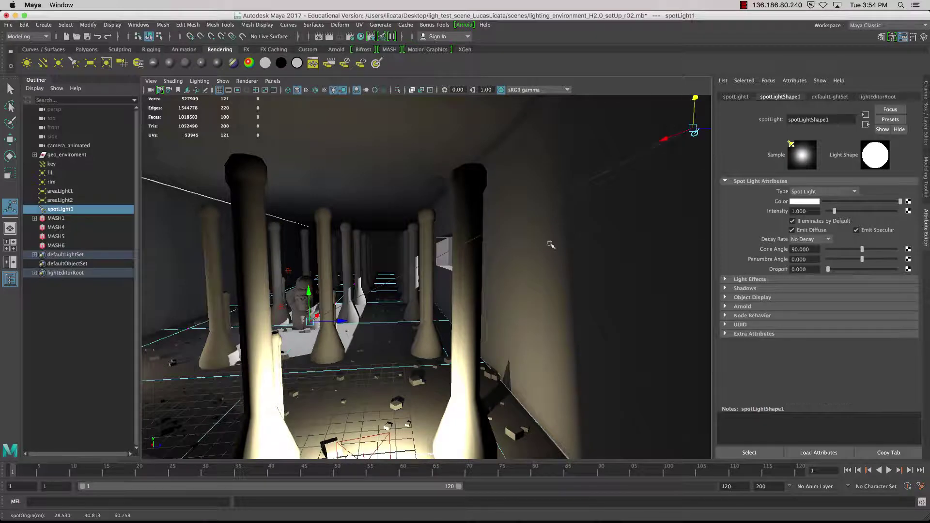
# - Narrow the spot light's cone angle to about 31.6 while checking the light patch around the gorilla
pyautogui.keyDown('alt'); pyautogui.moveTo(551, 244); pyautogui.dragTo(528, 281); pyautogui.keyUp('alt')
pyautogui.keyDown('alt'); pyautogui.moveTo(528, 281); pyautogui.dragTo(762, 271, button='middle'); pyautogui.keyUp('alt')
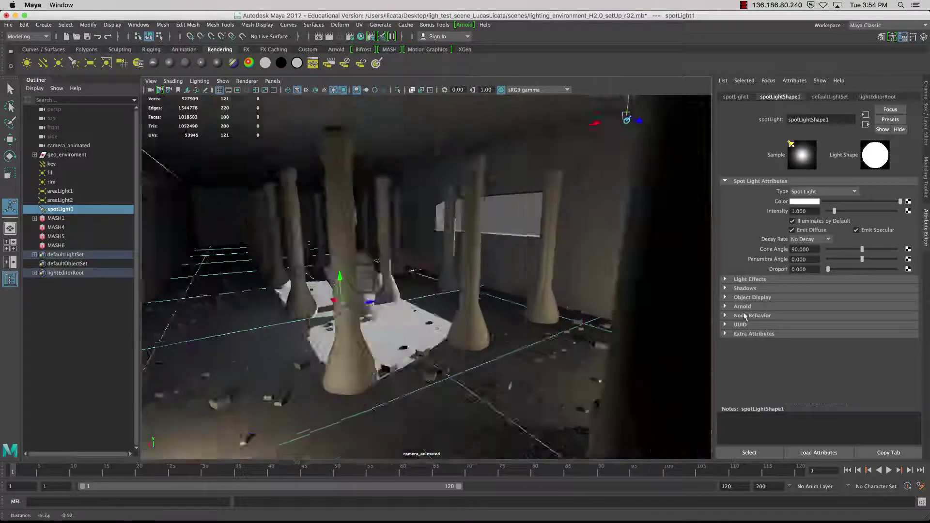
pyautogui.keyDown('alt'); pyautogui.moveTo(693, 320); pyautogui.dragTo(737, 272); pyautogui.keyUp('alt')
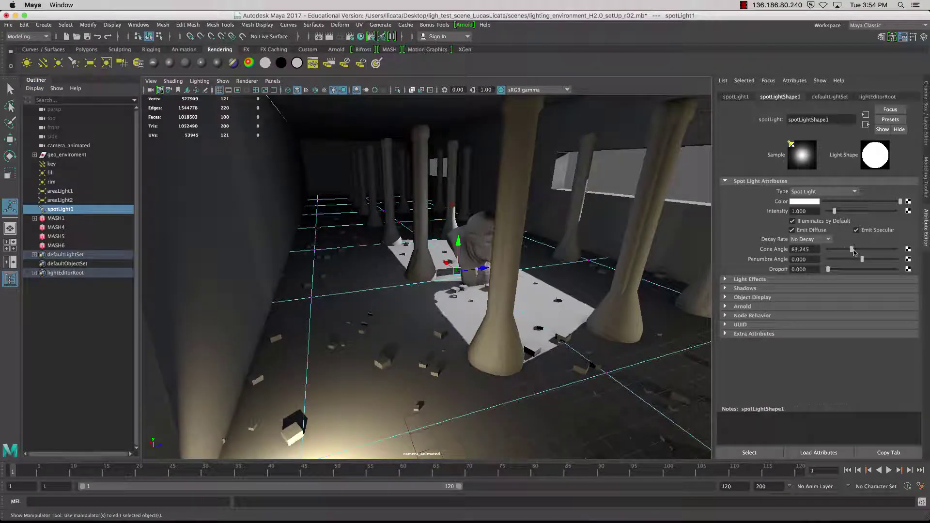
pyautogui.moveTo(854, 252); pyautogui.dragTo(837, 253)
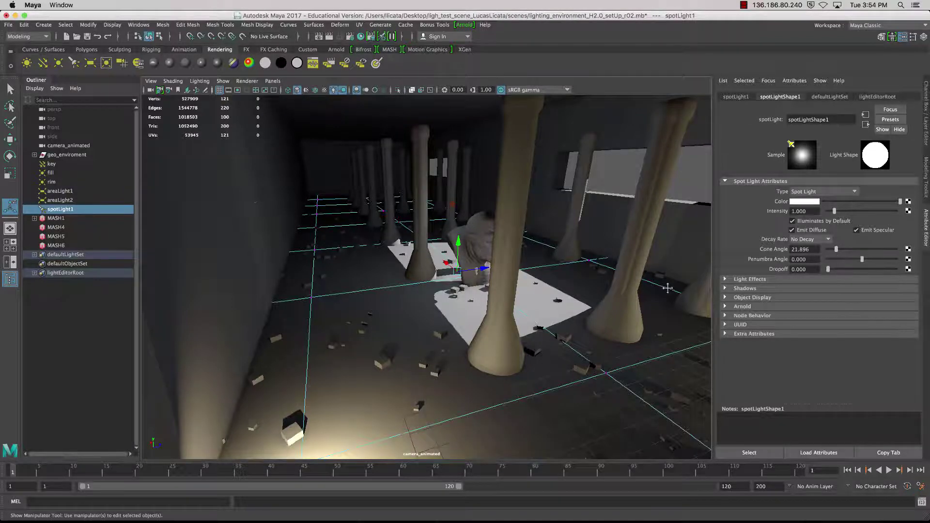
pyautogui.keyDown('alt'); pyautogui.moveTo(667, 288); pyautogui.dragTo(557, 302); pyautogui.keyUp('alt')
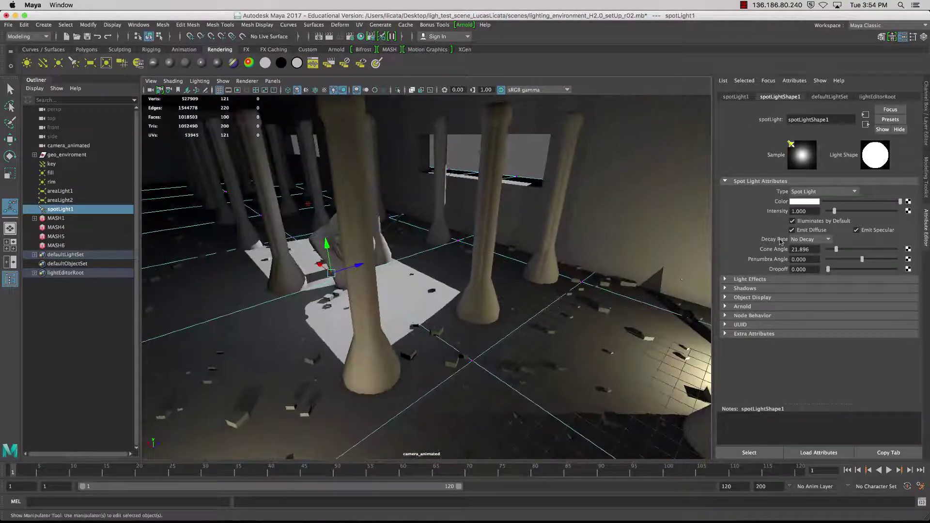
pyautogui.moveTo(836, 249); pyautogui.dragTo(841, 250)
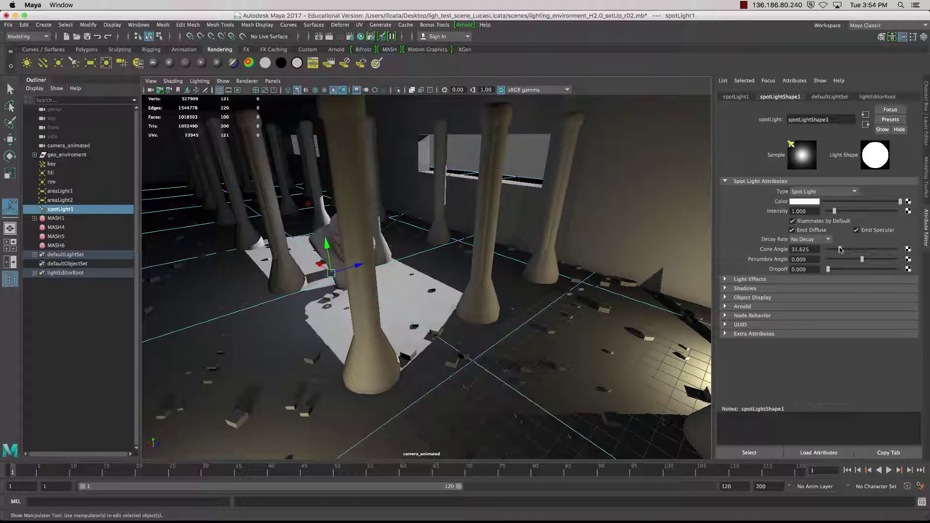
pyautogui.keyDown('alt'); pyautogui.moveTo(581, 325); pyautogui.dragTo(552, 316); pyautogui.keyUp('alt')
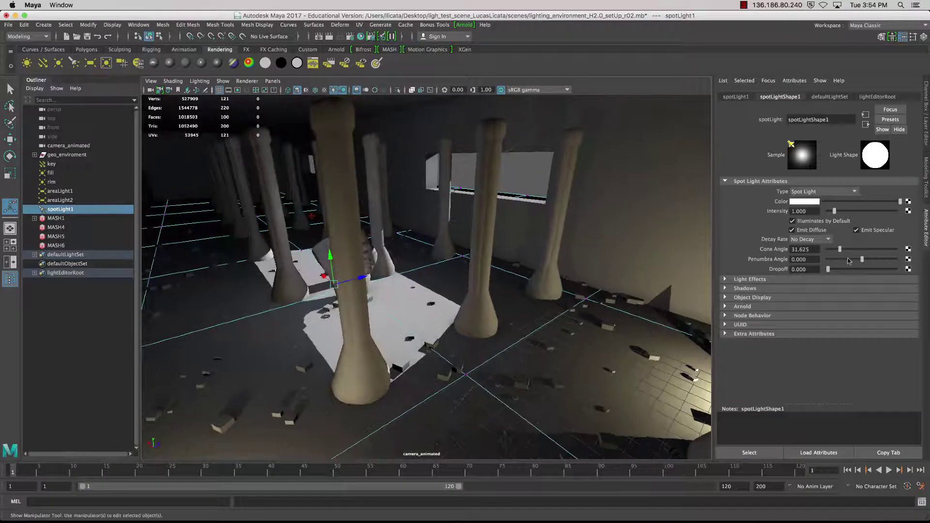
# - Soften the spot light with a penumbra angle of about -6.9 and a dropoff of about 115.4, checking the gorilla's lighting
pyautogui.moveTo(864, 260)
pyautogui.mouseDown()
pyautogui.moveTo(840, 263)
pyautogui.moveTo(837, 272)
pyautogui.moveTo(866, 272)
pyautogui.moveTo(858, 272)
pyautogui.mouseUp()
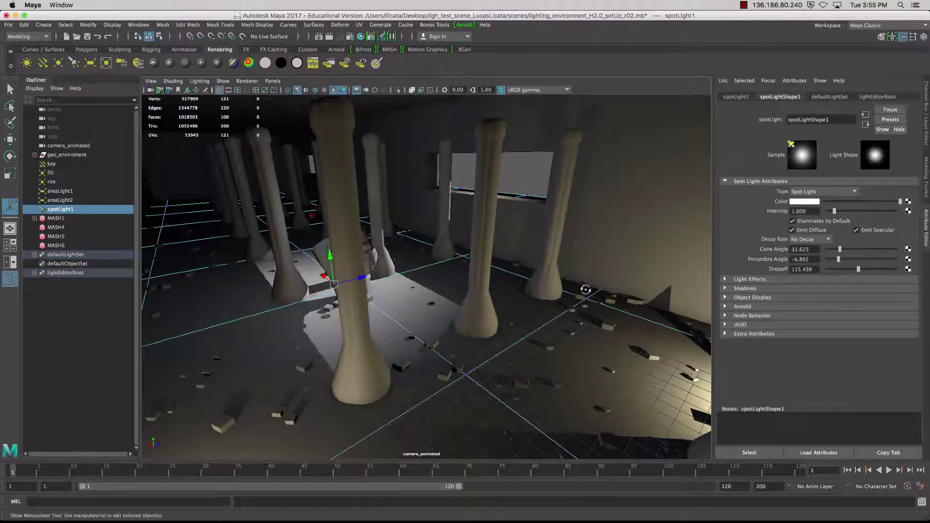
pyautogui.keyDown('alt'); pyautogui.moveTo(586, 291); pyautogui.dragTo(542, 294); pyautogui.keyUp('alt')
pyautogui.keyDown('alt'); pyautogui.moveTo(542, 294); pyautogui.dragTo(308, 289, button='middle'); pyautogui.keyUp('alt')
pyautogui.keyDown('alt'); pyautogui.moveTo(455, 326); pyautogui.dragTo(530, 333); pyautogui.keyUp('alt')
pyautogui.keyDown('alt'); pyautogui.moveTo(530, 332); pyautogui.dragTo(431, 348, button='middle'); pyautogui.keyUp('alt')
pyautogui.keyDown('alt'); pyautogui.moveTo(431, 348); pyautogui.dragTo(471, 297); pyautogui.keyUp('alt')
pyautogui.scroll(-10, 467, 338)
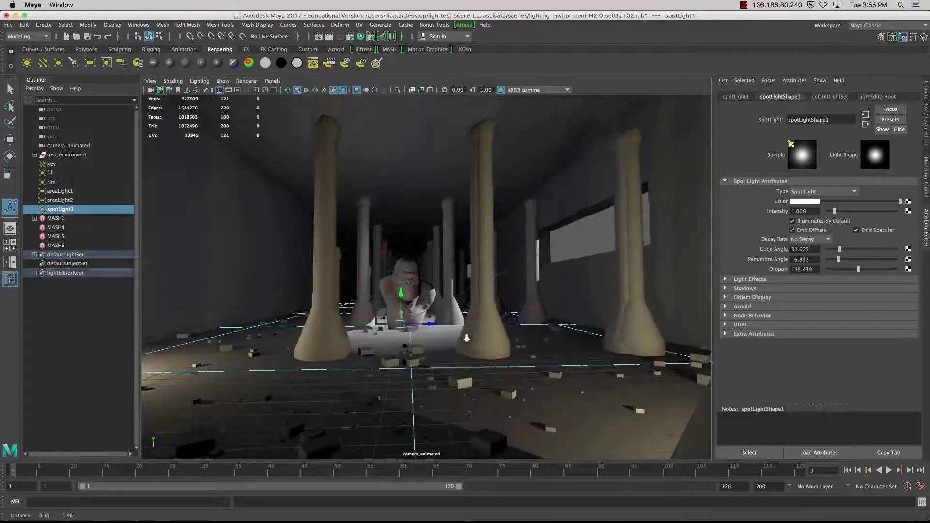
pyautogui.keyDown('alt'); pyautogui.moveTo(469, 339); pyautogui.dragTo(484, 329); pyautogui.keyUp('alt')
# - Switch the viewport to the persp camera and pull back to view the gorilla among the columns
pyautogui.click(273, 81)
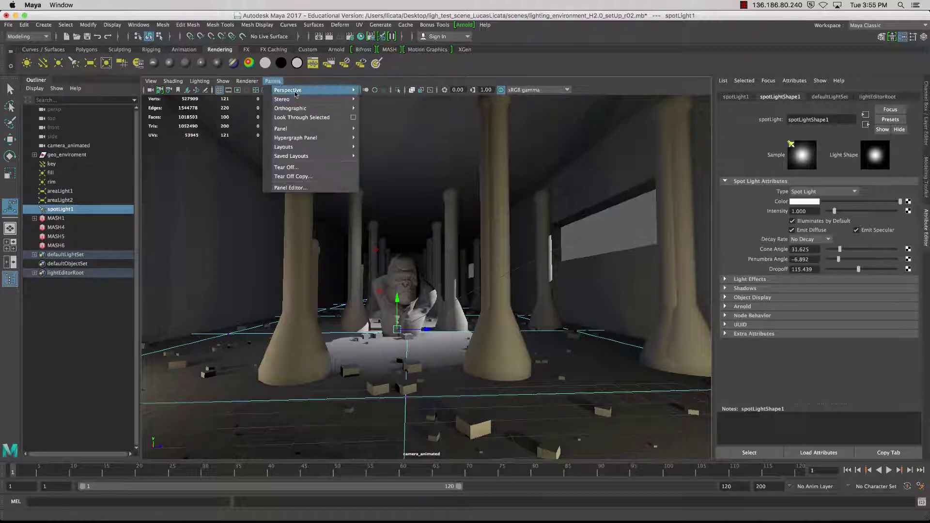
pyautogui.moveTo(334, 90)
pyautogui.click(391, 109)
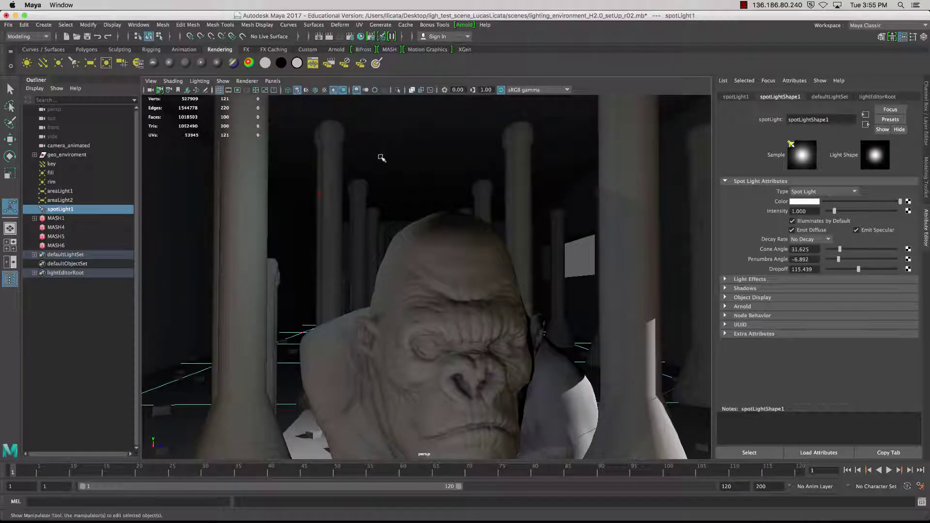
pyautogui.scroll(-10, 382, 158)
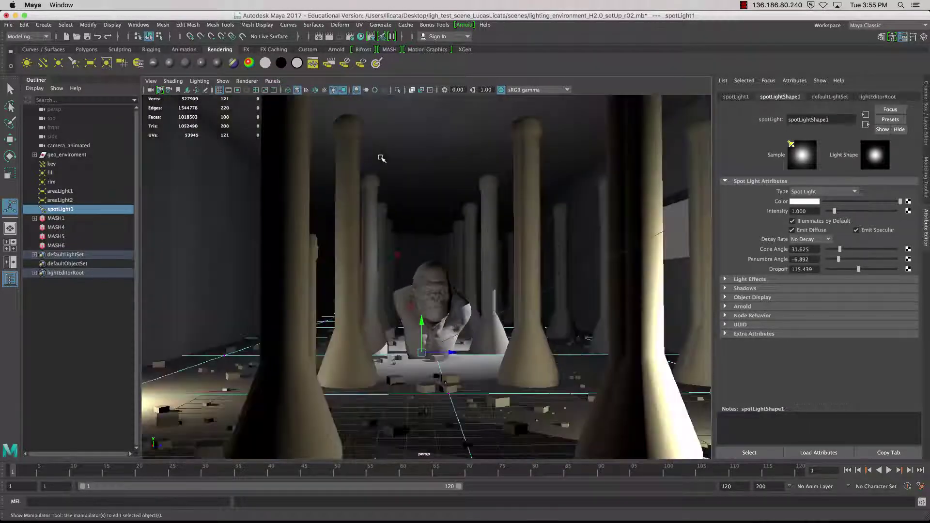
# - Duplicate the spot light that shines through the side window
pyautogui.scroll(-5, 387, 158)
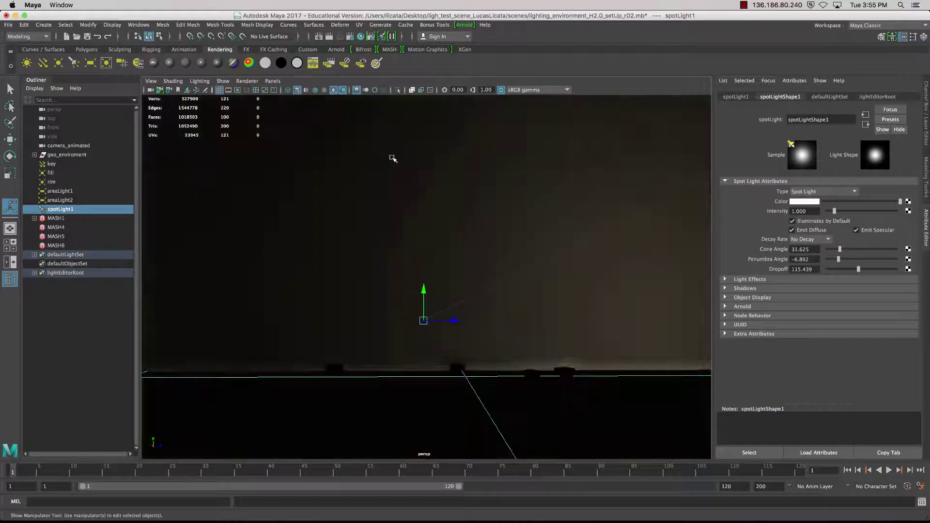
pyautogui.click(72, 310)
pyautogui.click(90, 212)
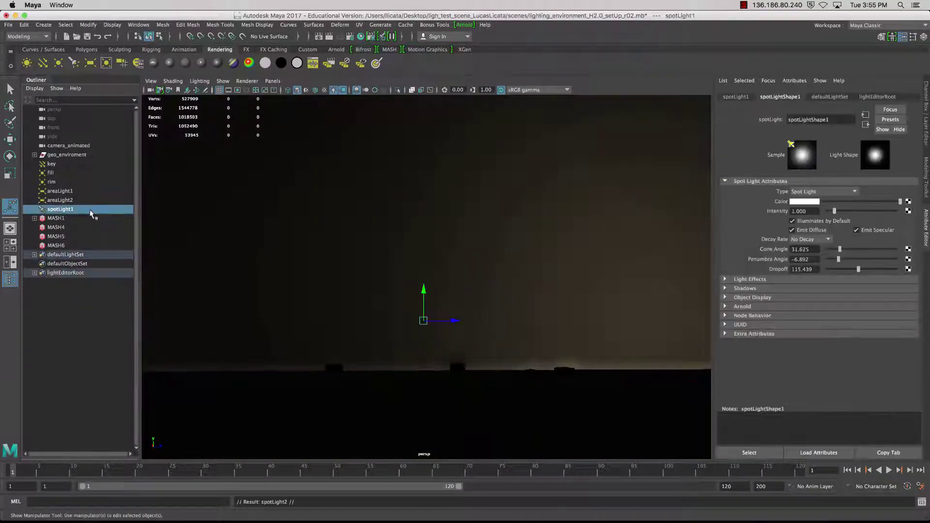
pyautogui.hotkey('ctrl', 'd')
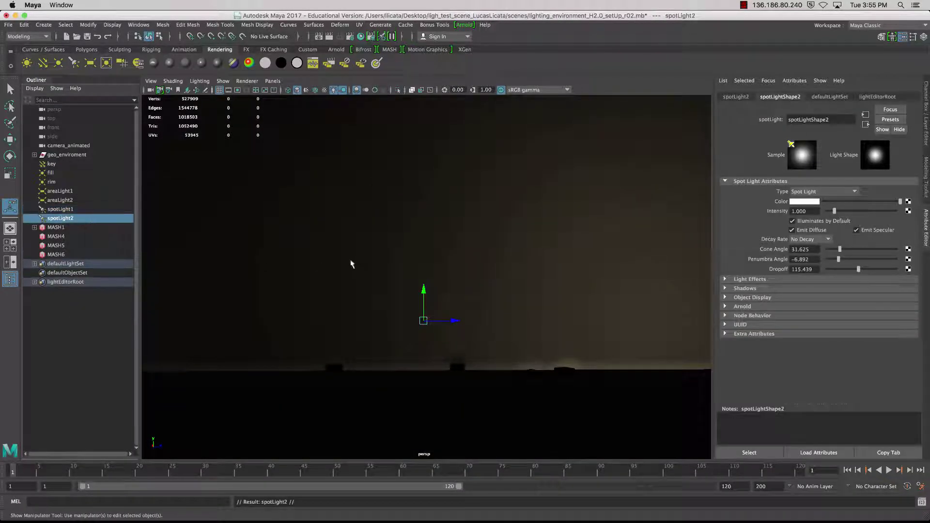
# - Move the duplicated spot light along the building's length to the other side window, at about X 88.7
pyautogui.click(271, 81)
pyautogui.click(33, 332)
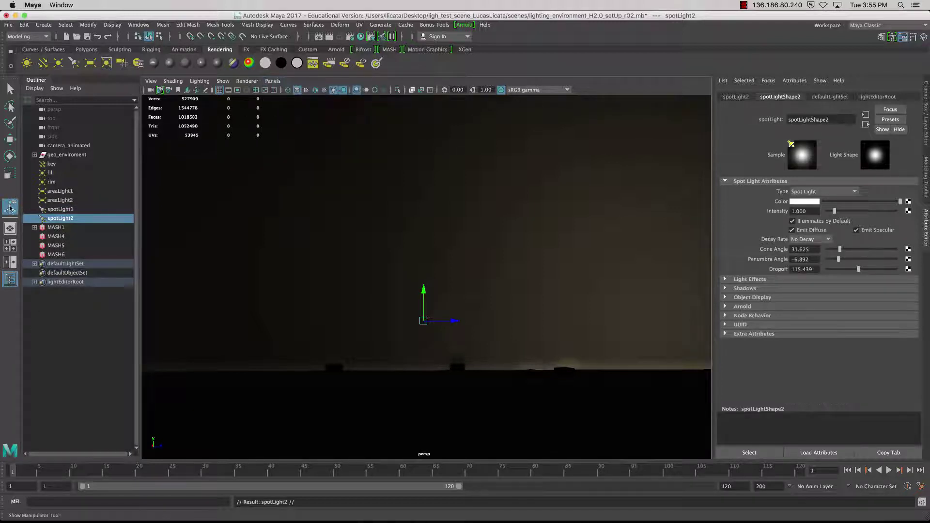
pyautogui.click(10, 139)
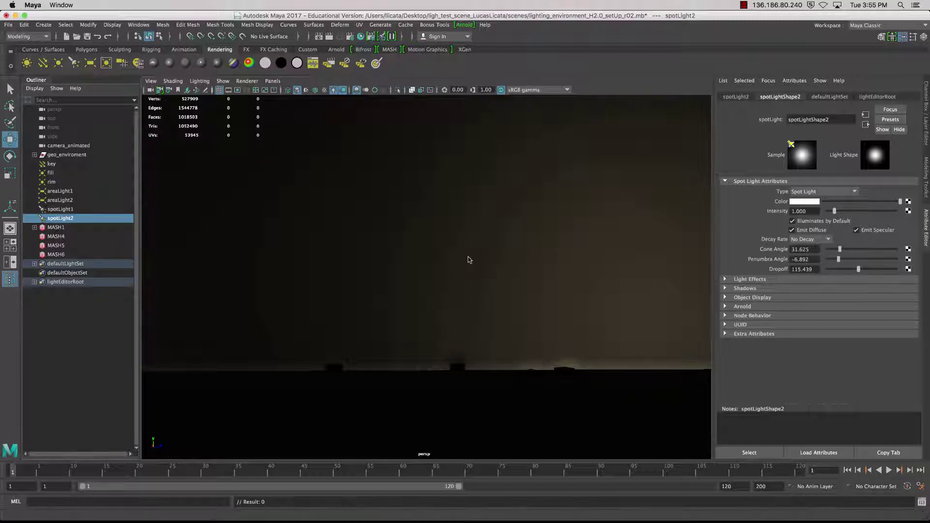
pyautogui.click(271, 81)
pyautogui.moveTo(300, 90)
pyautogui.click(387, 109)
pyautogui.scroll(-10, 417, 205)
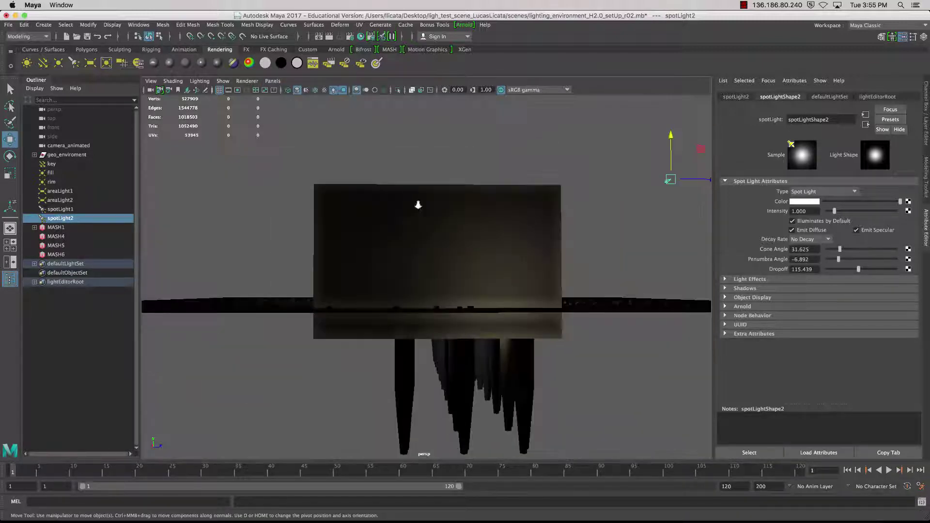
pyautogui.keyDown('alt'); pyautogui.moveTo(418, 205); pyautogui.dragTo(456, 230); pyautogui.keyUp('alt')
pyautogui.moveTo(396, 243); pyautogui.dragTo(477, 261)
pyautogui.moveTo(477, 261); pyautogui.dragTo(590, 276, button='middle')
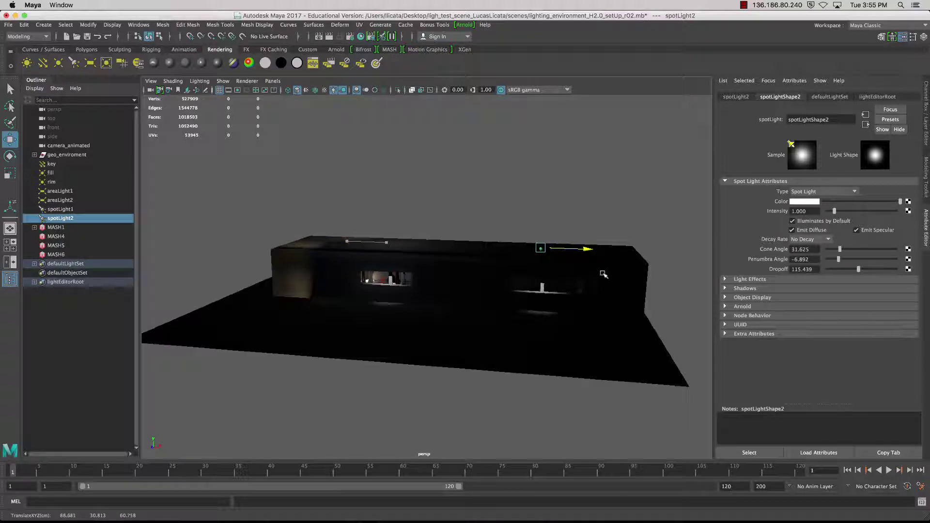
pyautogui.moveTo(604, 275); pyautogui.dragTo(605, 274)
# - Examine the two spot lights' effect on the gorilla and columns from inside the hall, and close the Light Editor
pyautogui.keyDown('alt'); pyautogui.moveTo(414, 270); pyautogui.dragTo(444, 290); pyautogui.keyUp('alt')
pyautogui.scroll(-5, 444, 290)
pyautogui.scroll(15, 445, 290)
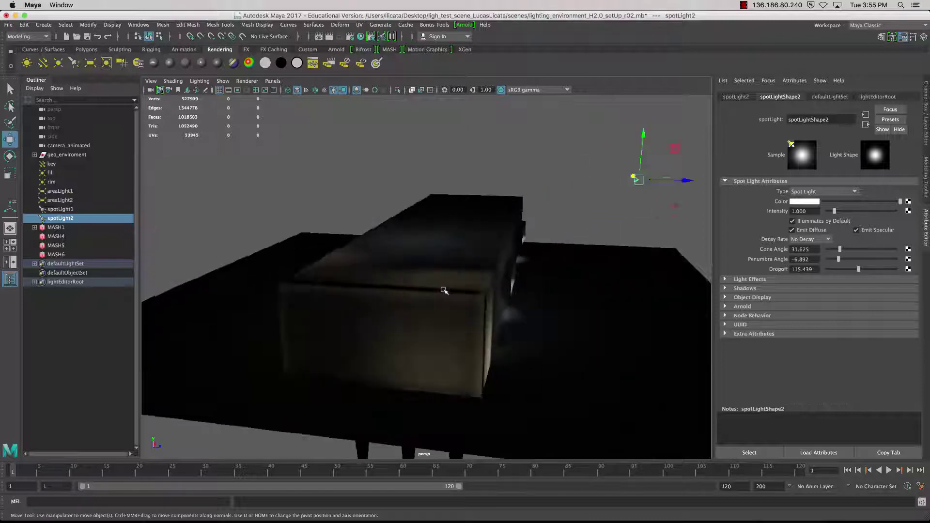
pyautogui.scroll(3, 443, 290)
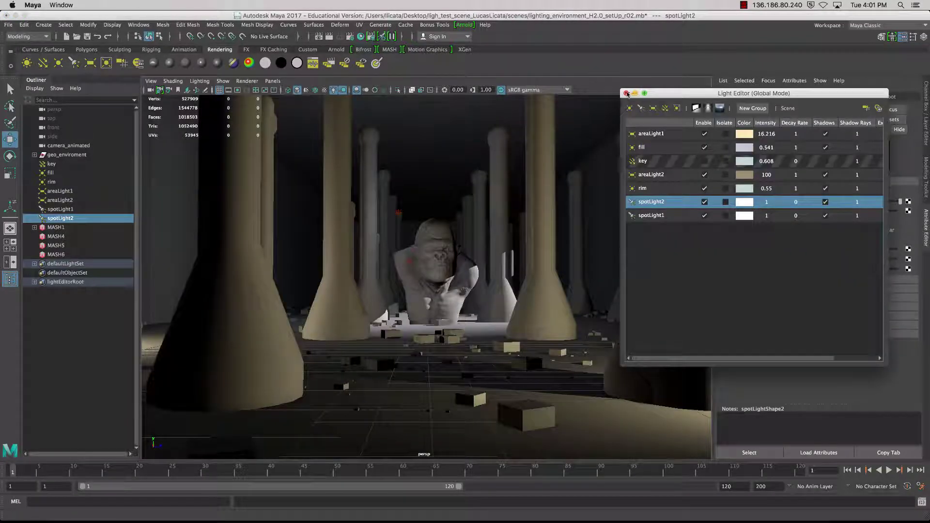
pyautogui.click(627, 93)
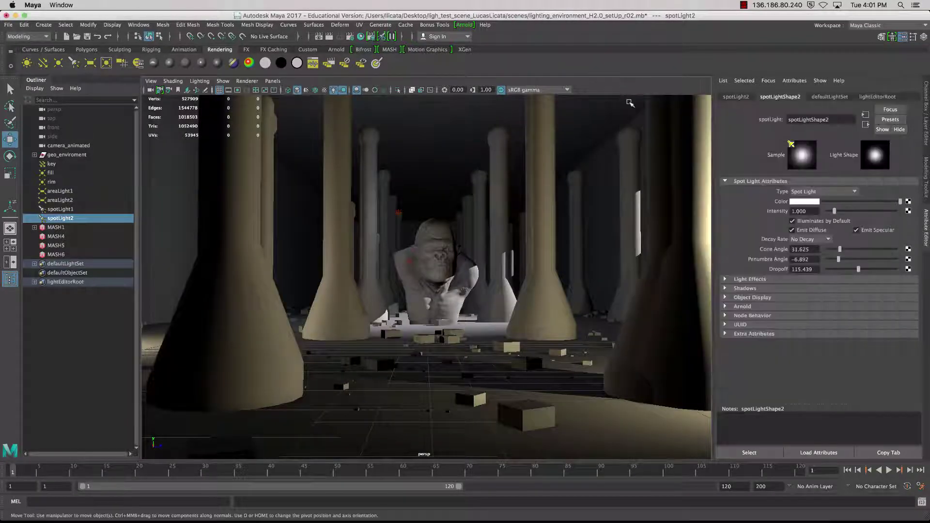
pyautogui.keyDown('alt'); pyautogui.moveTo(403, 311); pyautogui.dragTo(404, 292, button='middle'); pyautogui.keyUp('alt')
pyautogui.keyDown('alt'); pyautogui.moveTo(404, 292); pyautogui.dragTo(392, 284); pyautogui.keyUp('alt')
pyautogui.keyDown('alt'); pyautogui.moveTo(392, 334); pyautogui.dragTo(391, 385, button='middle'); pyautogui.keyUp('alt')
pyautogui.keyDown('alt'); pyautogui.moveTo(332, 238); pyautogui.dragTo(383, 223, button='middle'); pyautogui.keyUp('alt')
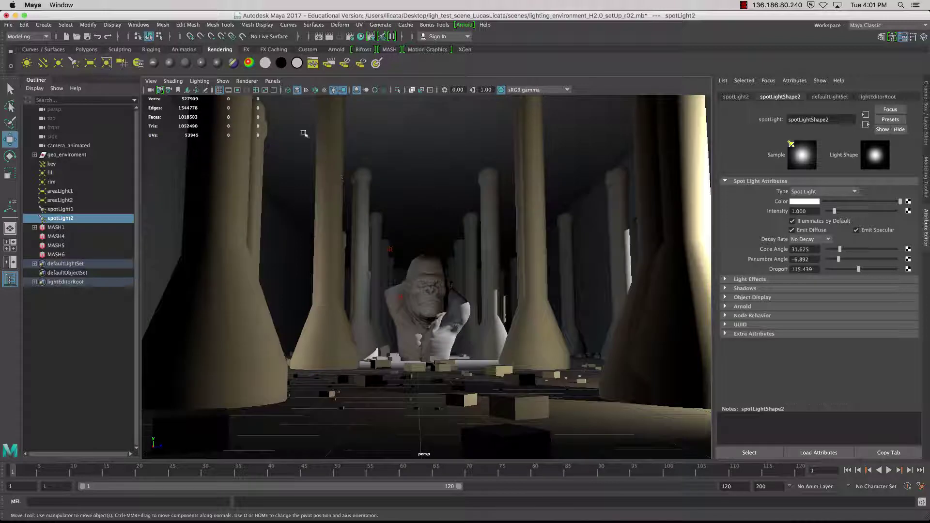
# - Switch the viewport to camera_animated and play the camera animation to review the lighting
pyautogui.click(273, 81)
pyautogui.moveTo(310, 90)
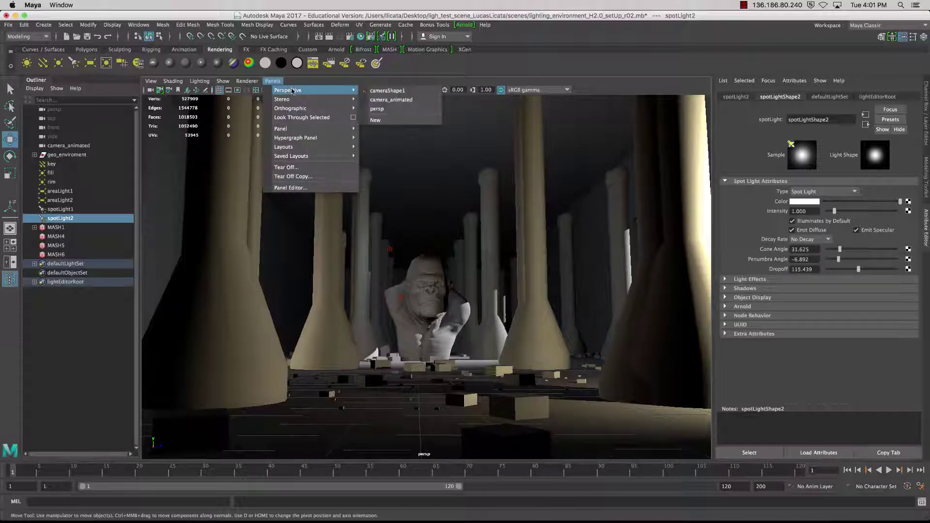
pyautogui.click(404, 100)
pyautogui.hotkey('alt', 'v')
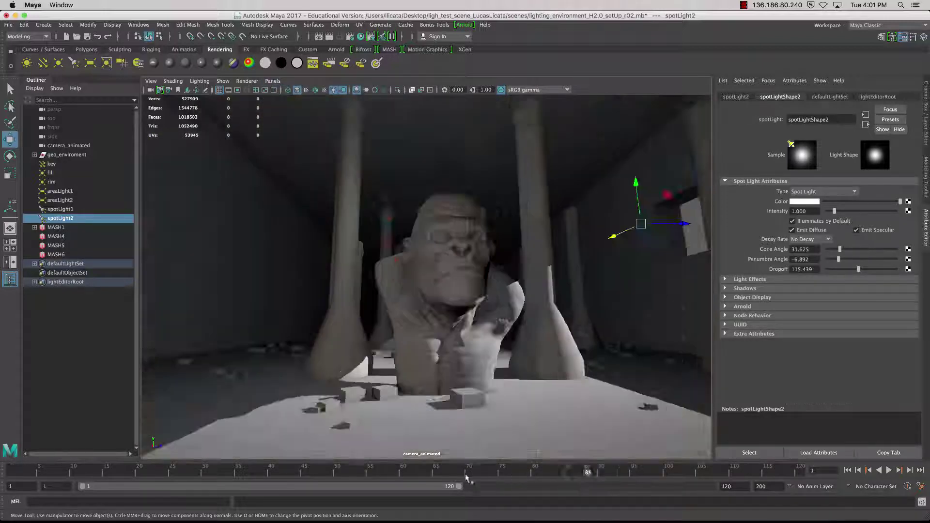